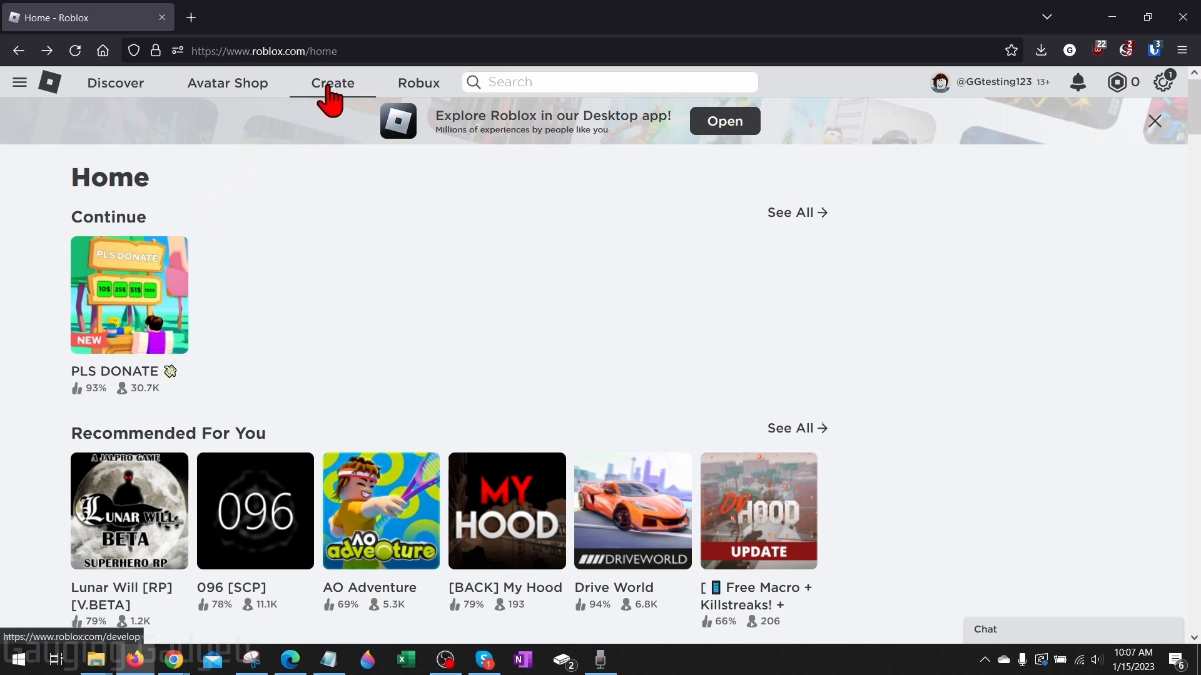
Open the Classic Clothing guide under Avatar Accessories in the Roblox Creator documentation
left_click(328, 89)
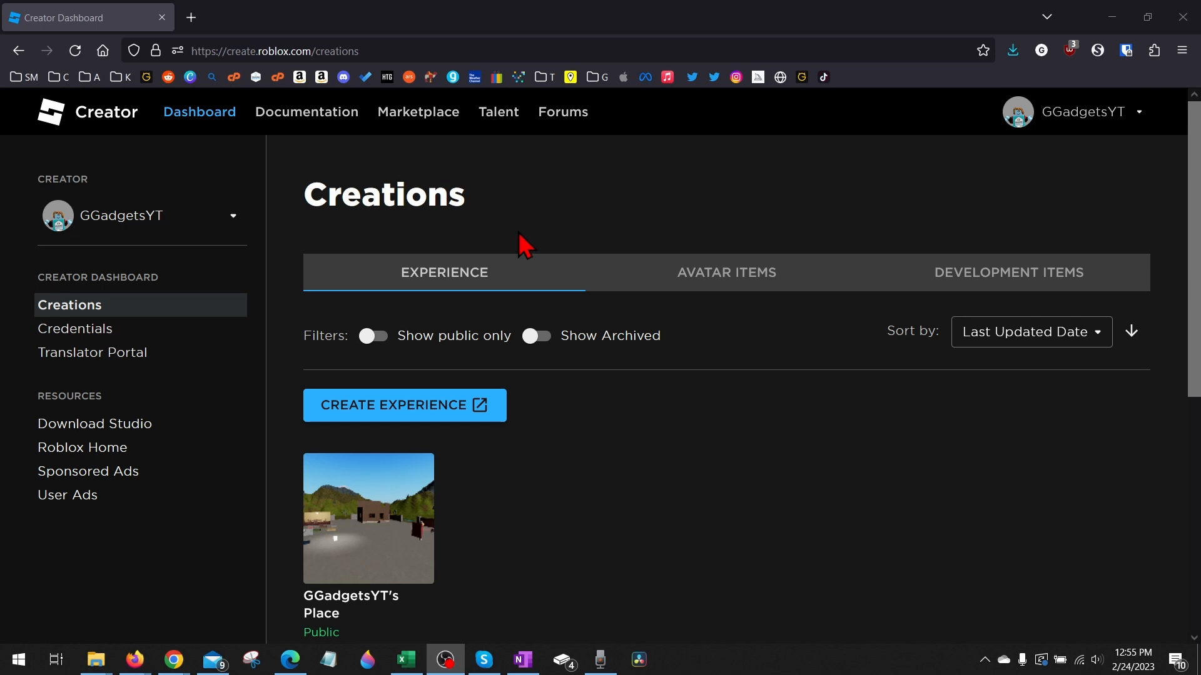
left_click(321, 120)
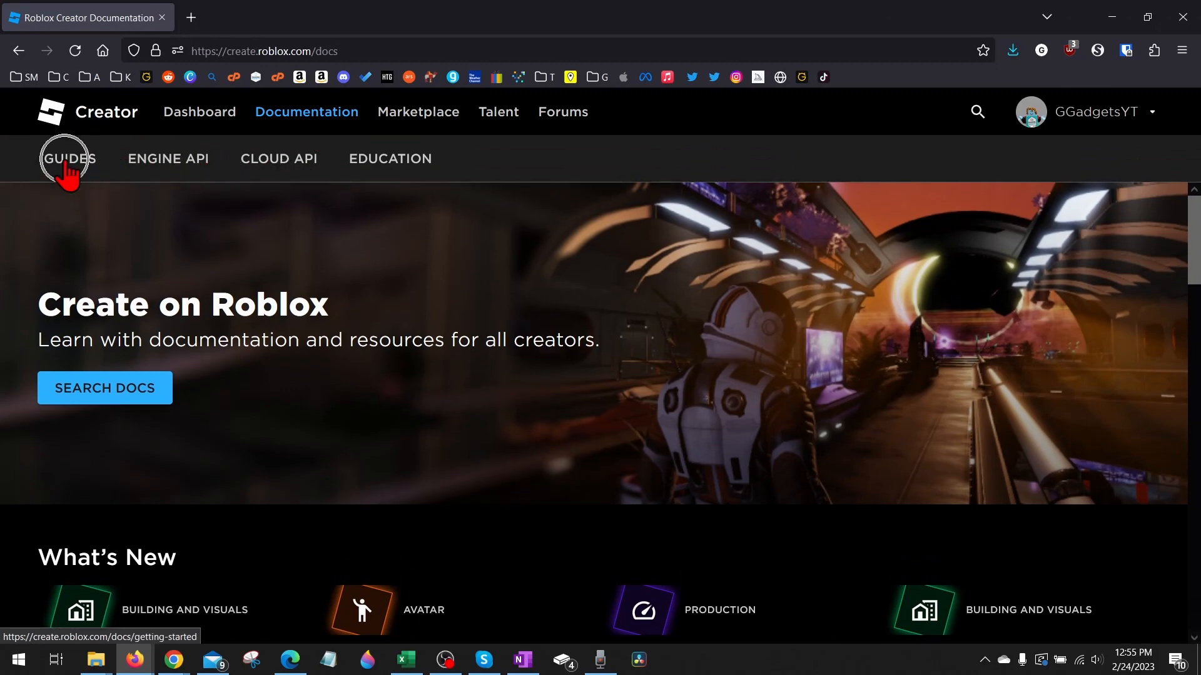
left_click(65, 161)
scroll(107, 300, "down", 2)
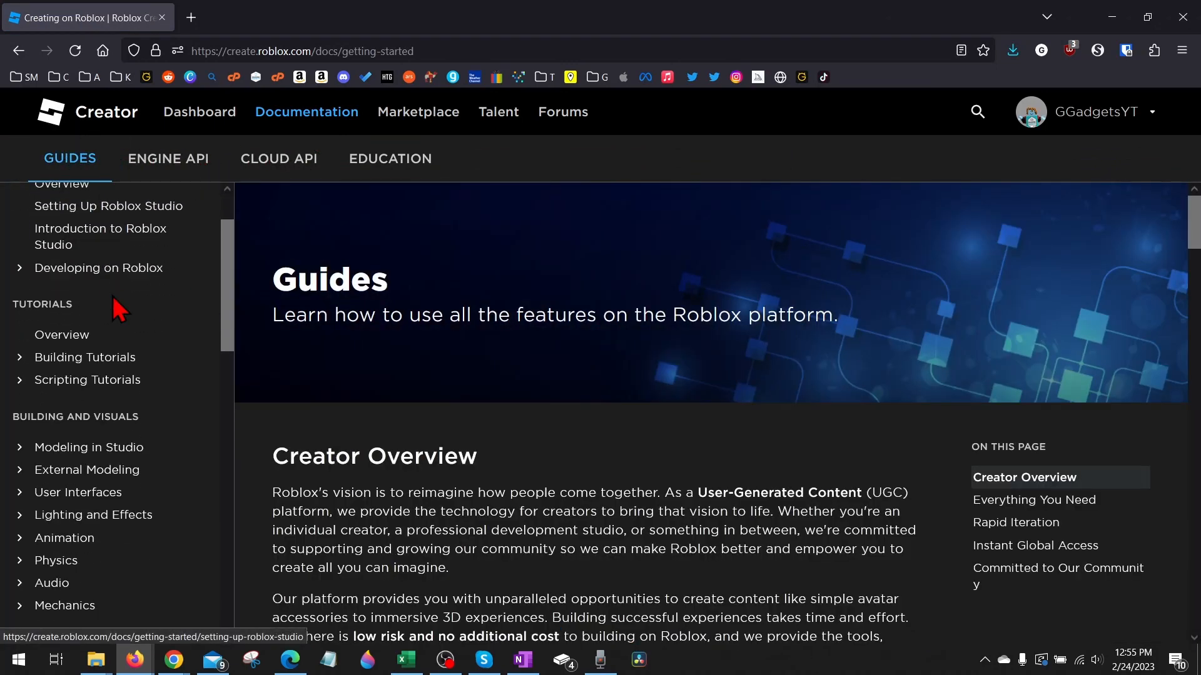
scroll(113, 298, "down", 10)
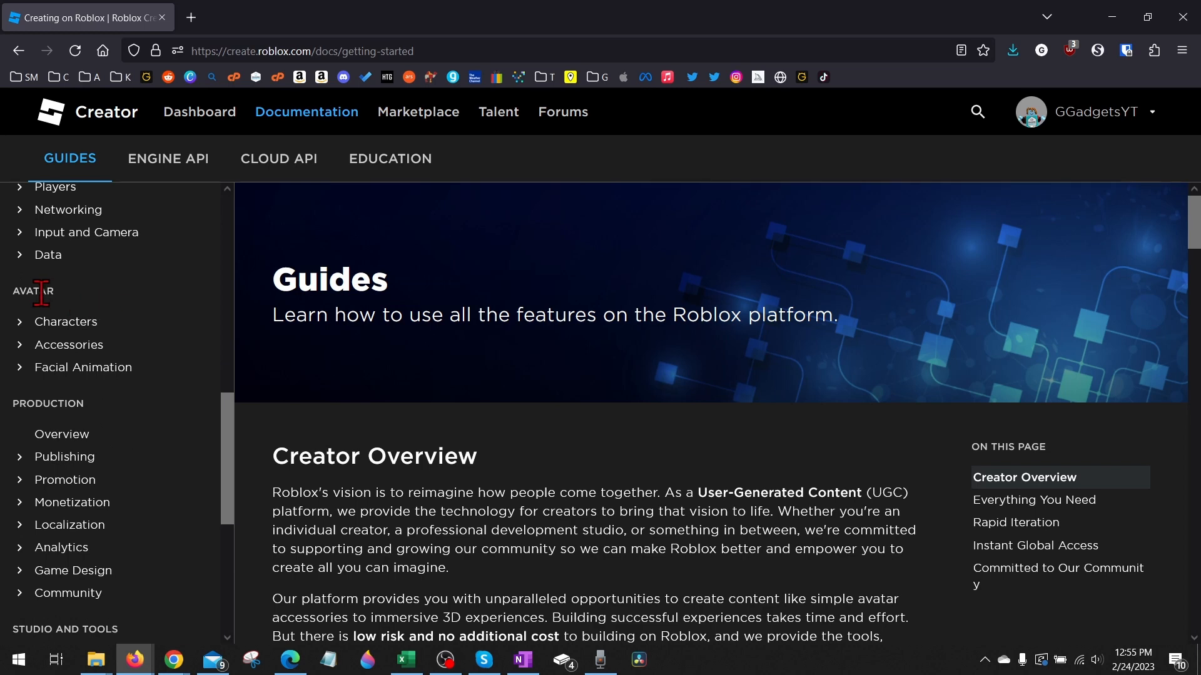
left_click(21, 346)
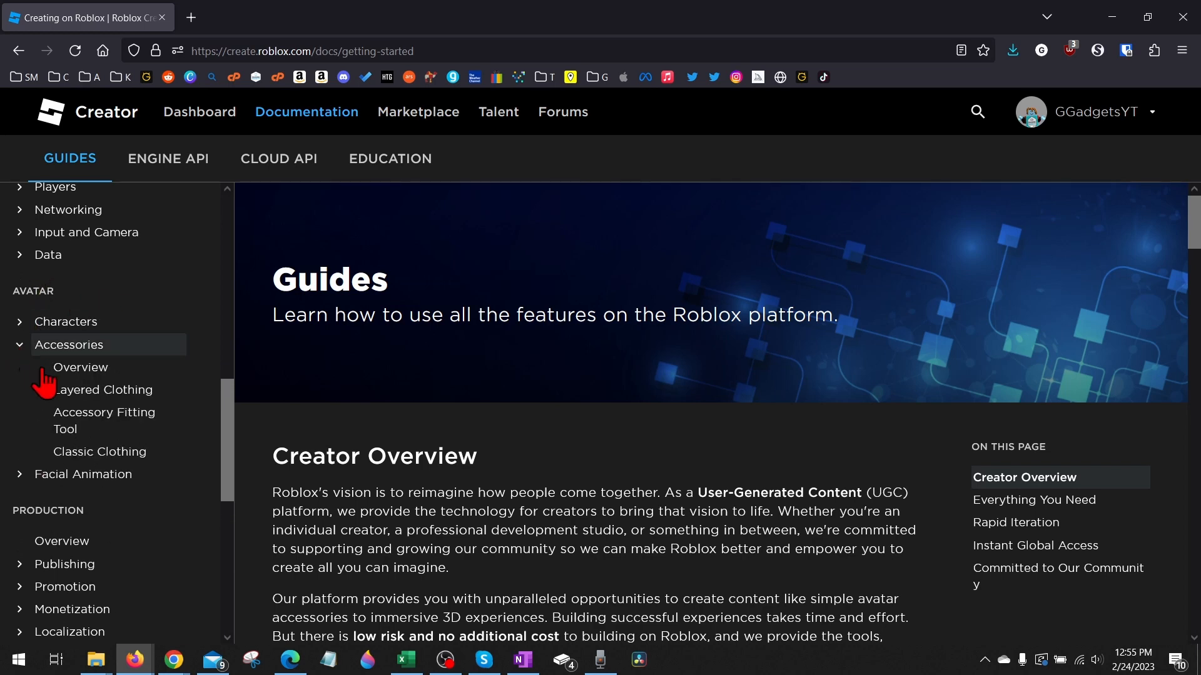
left_click(82, 454)
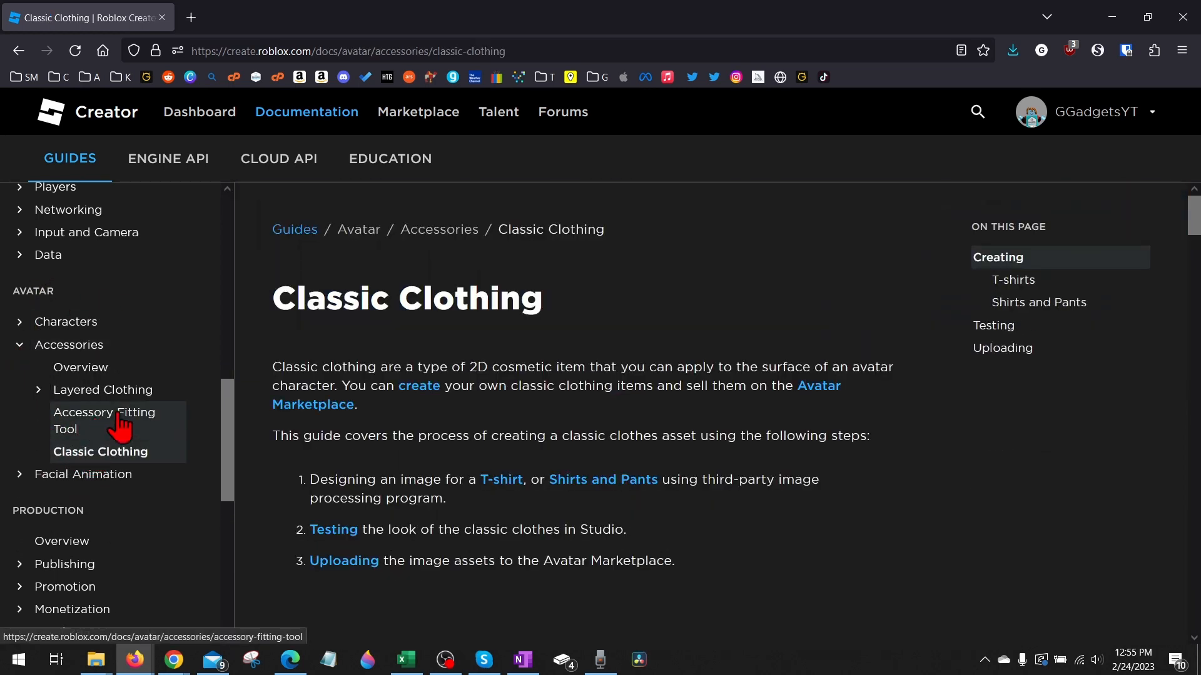
Save the Roblox shirt template image from the Shirts and Pants section as the PNG file Template-Shirts-R15_07262019
scroll(450, 378, "down", 12)
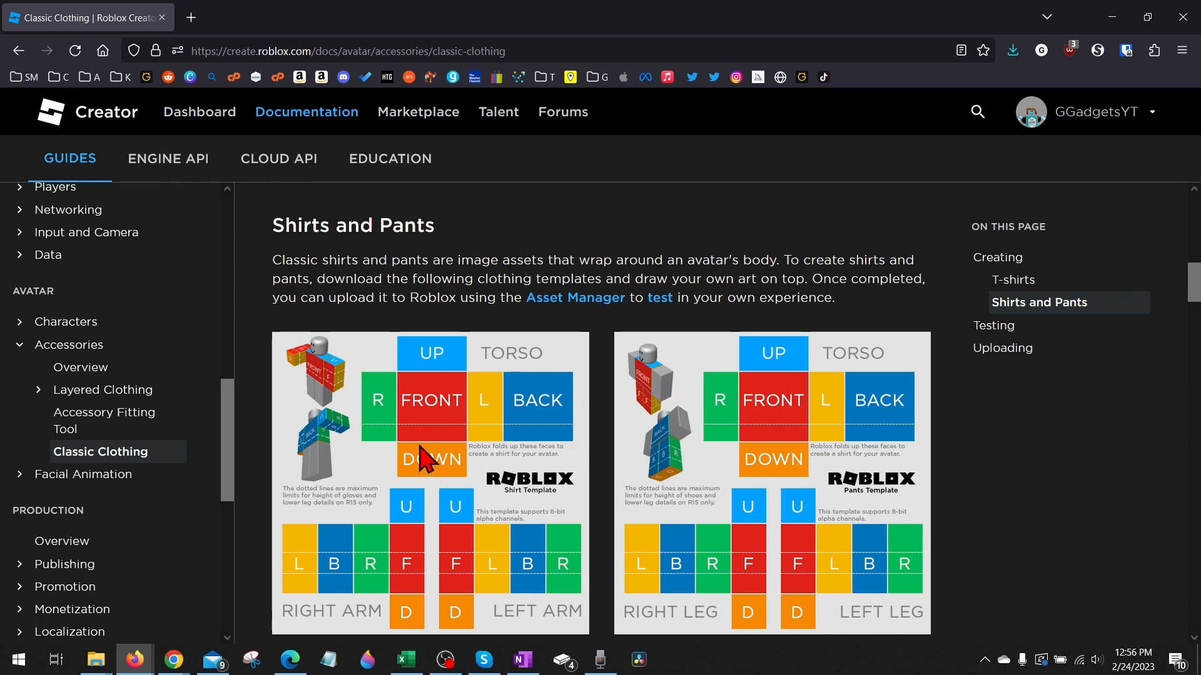
right_click(392, 460)
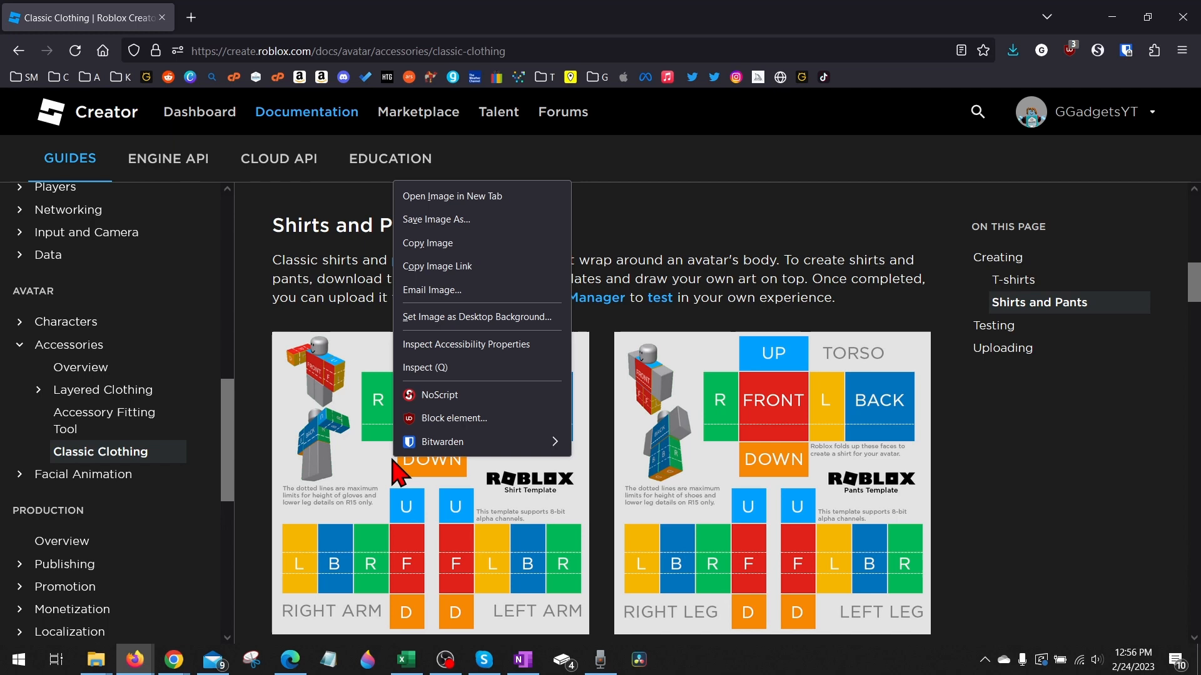
left_click(453, 222)
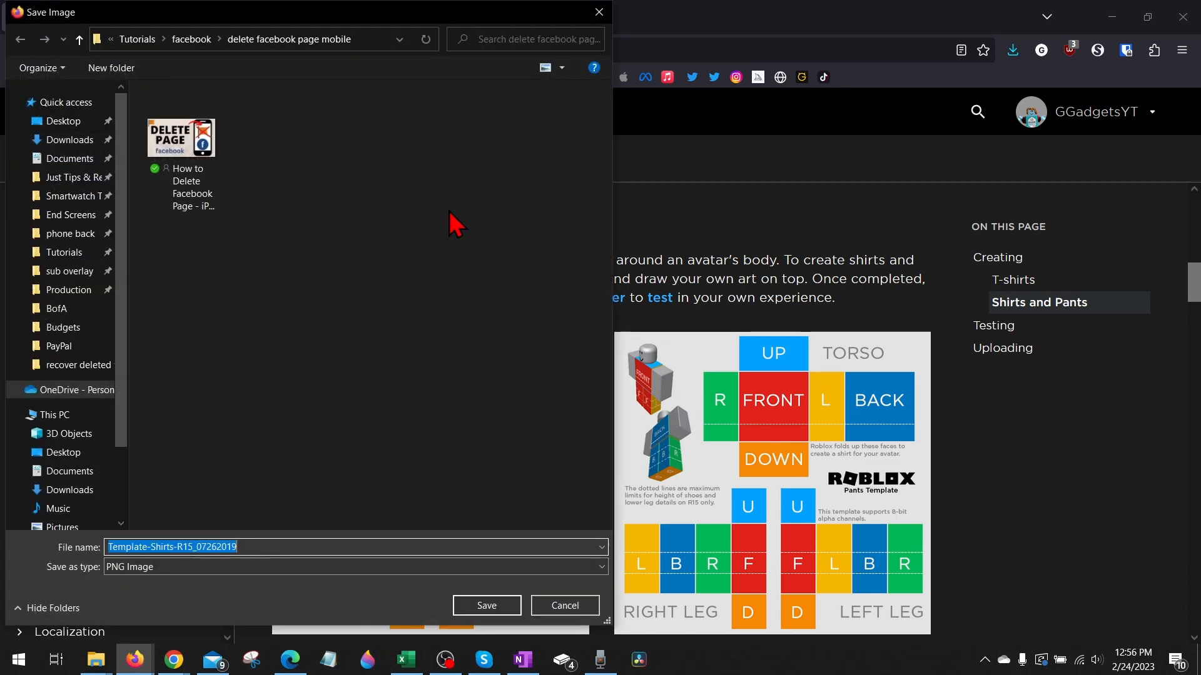
left_click(481, 600)
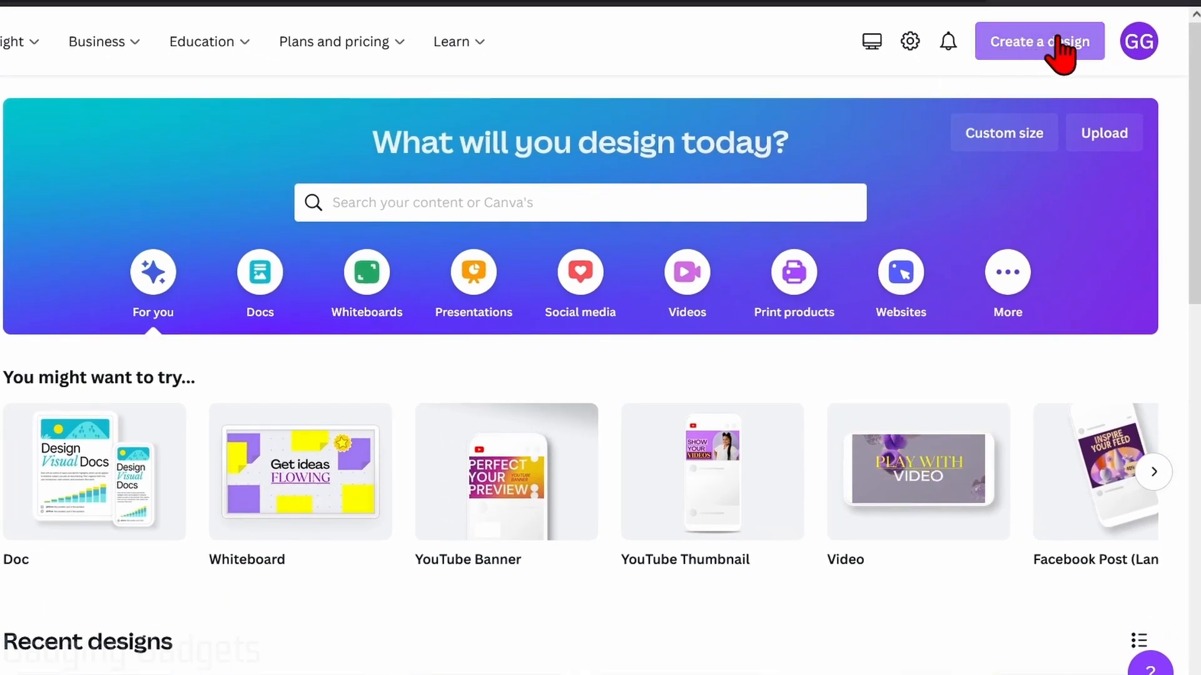
Switch to Canva, load the Template-Shirts-R15_07262019 image for photo editing and use it in a new design
left_click(1057, 39)
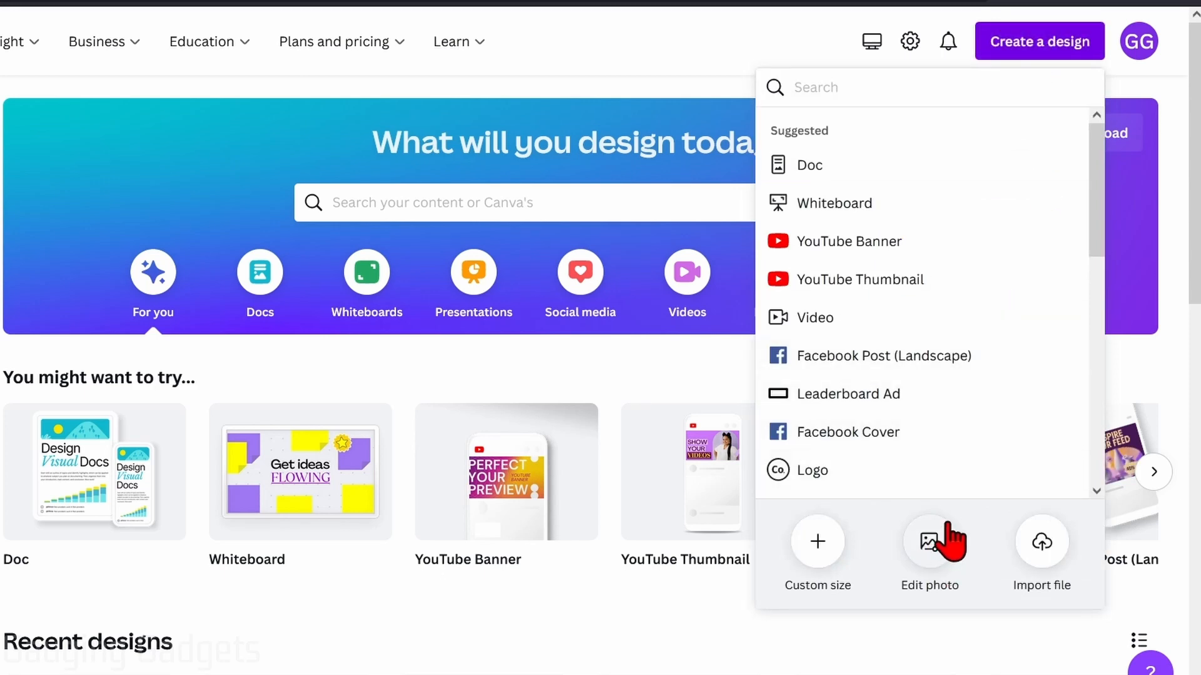
left_click(930, 559)
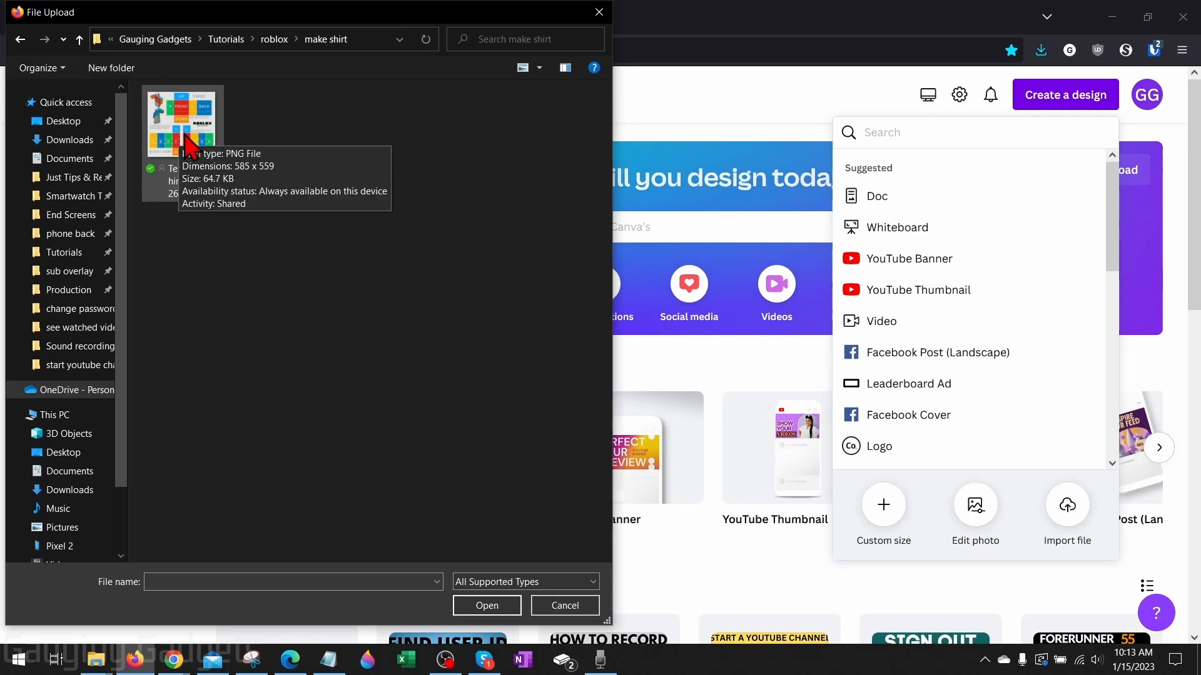
double_click(187, 133)
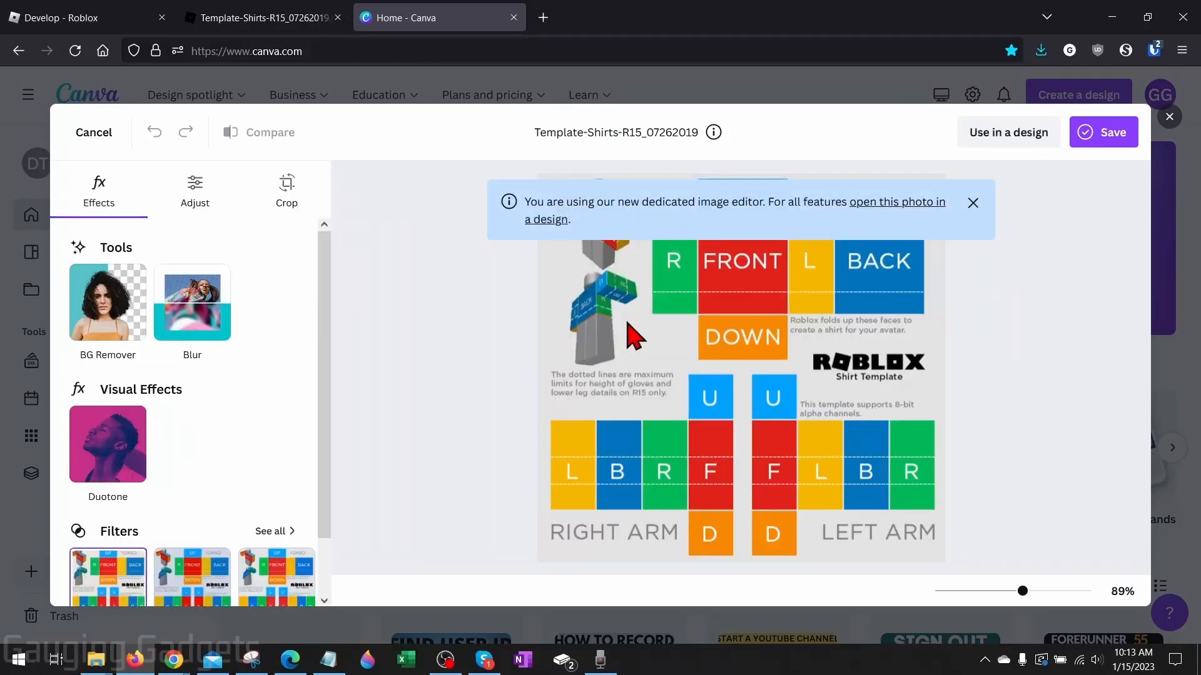
left_click(1003, 136)
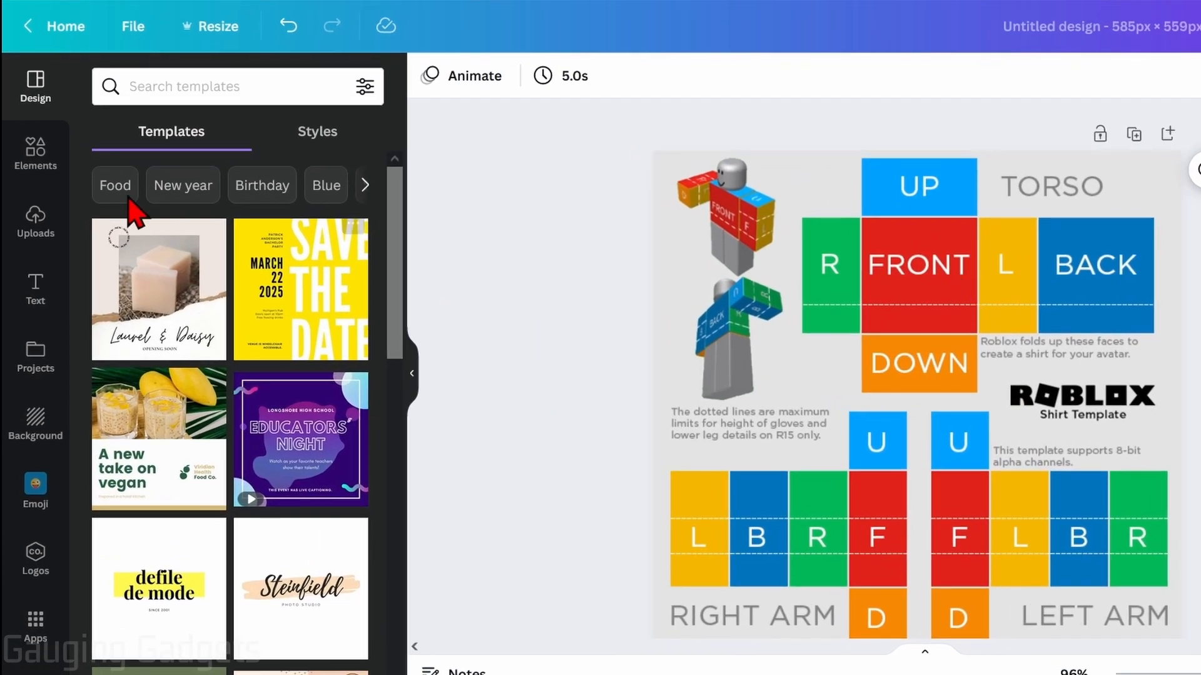
Add a square shape, stretch it over the torso's R, FRONT, L and BACK panels, and fill it with turquoise
left_click(35, 153)
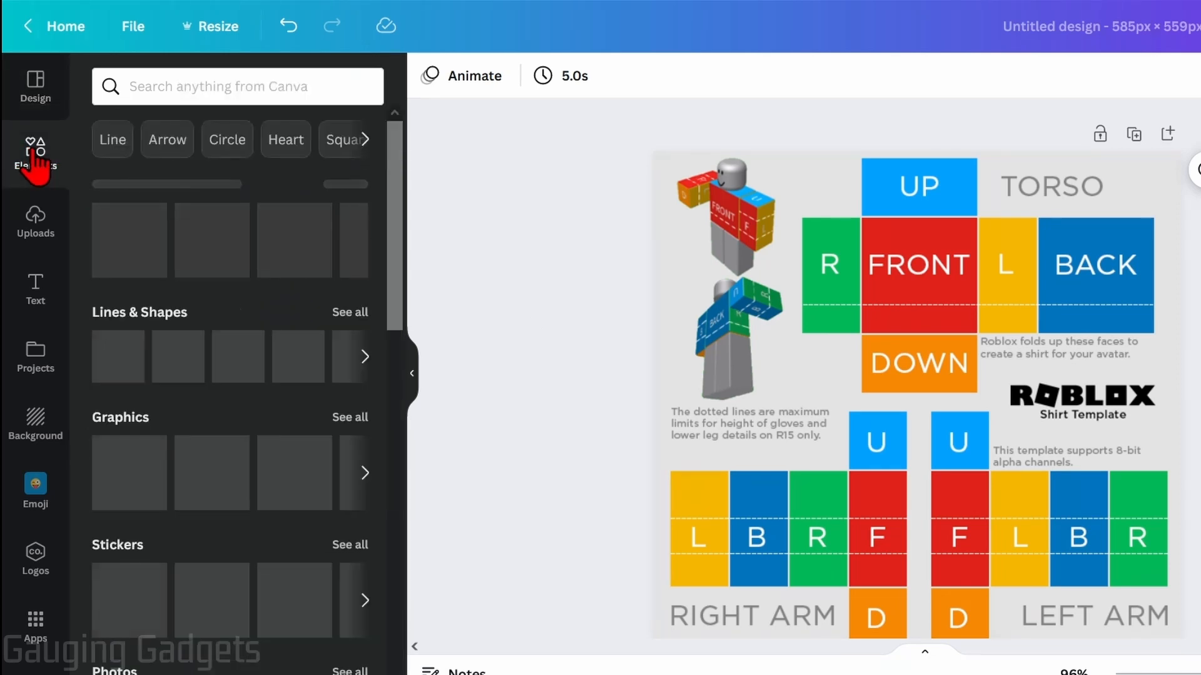
left_click(113, 373)
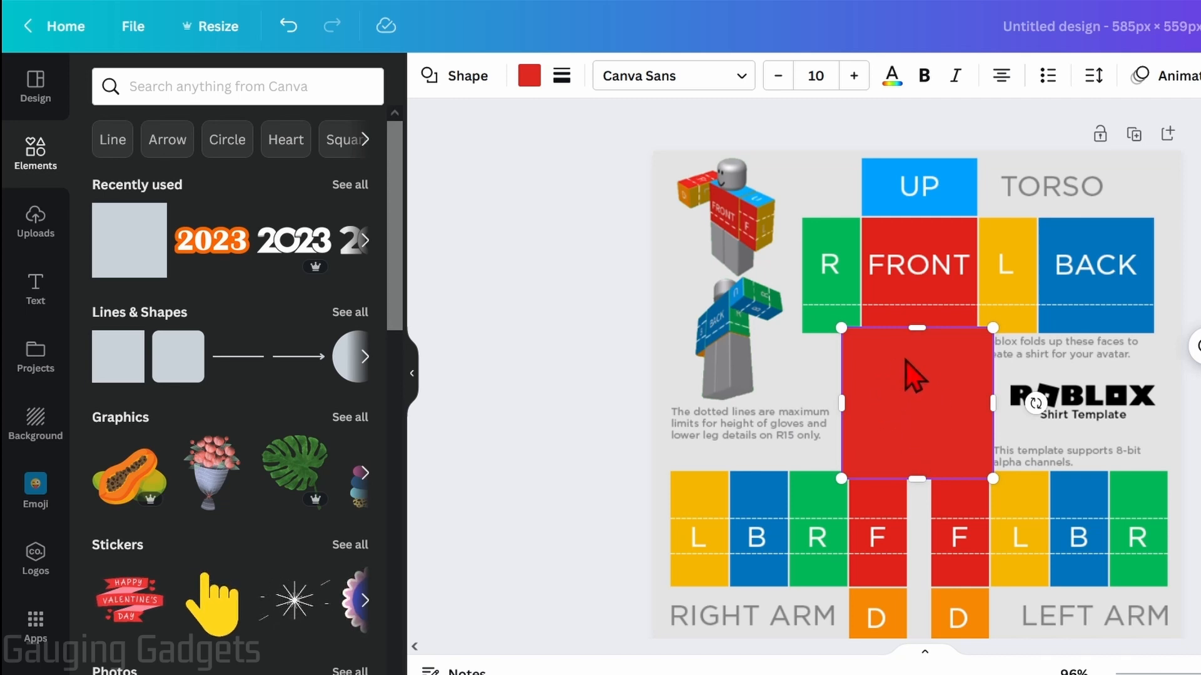
left_click_drag(903, 357, 864, 251)
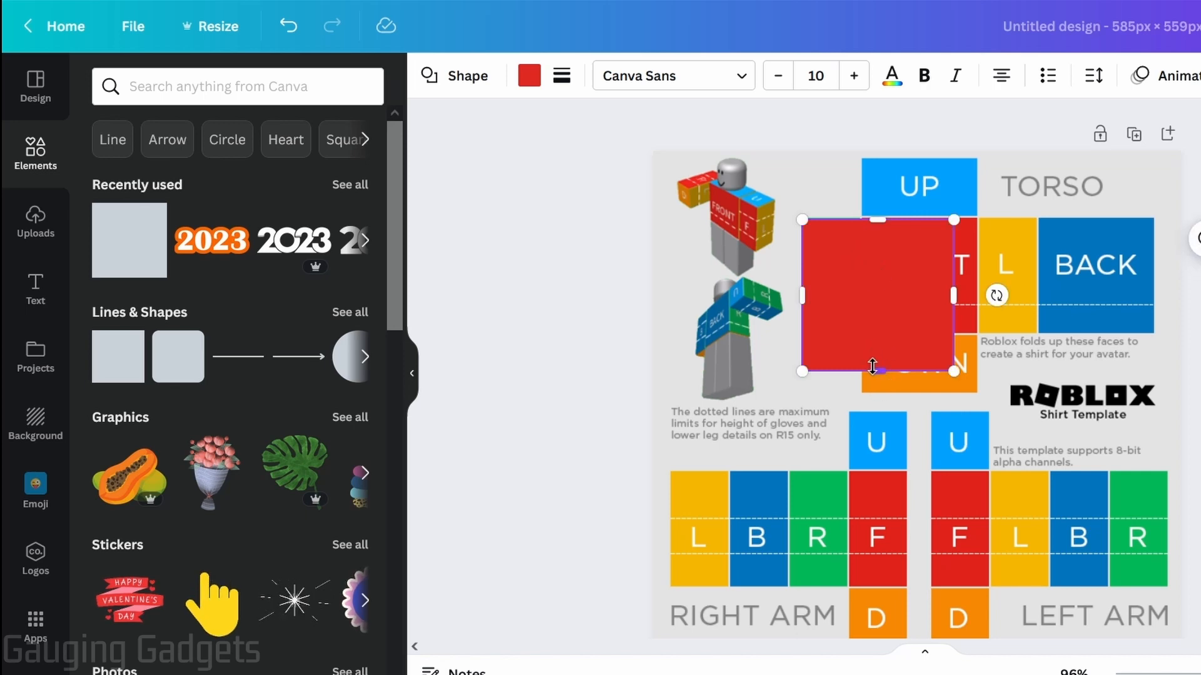
left_click_drag(877, 371, 877, 328)
left_click_drag(952, 279, 1154, 284)
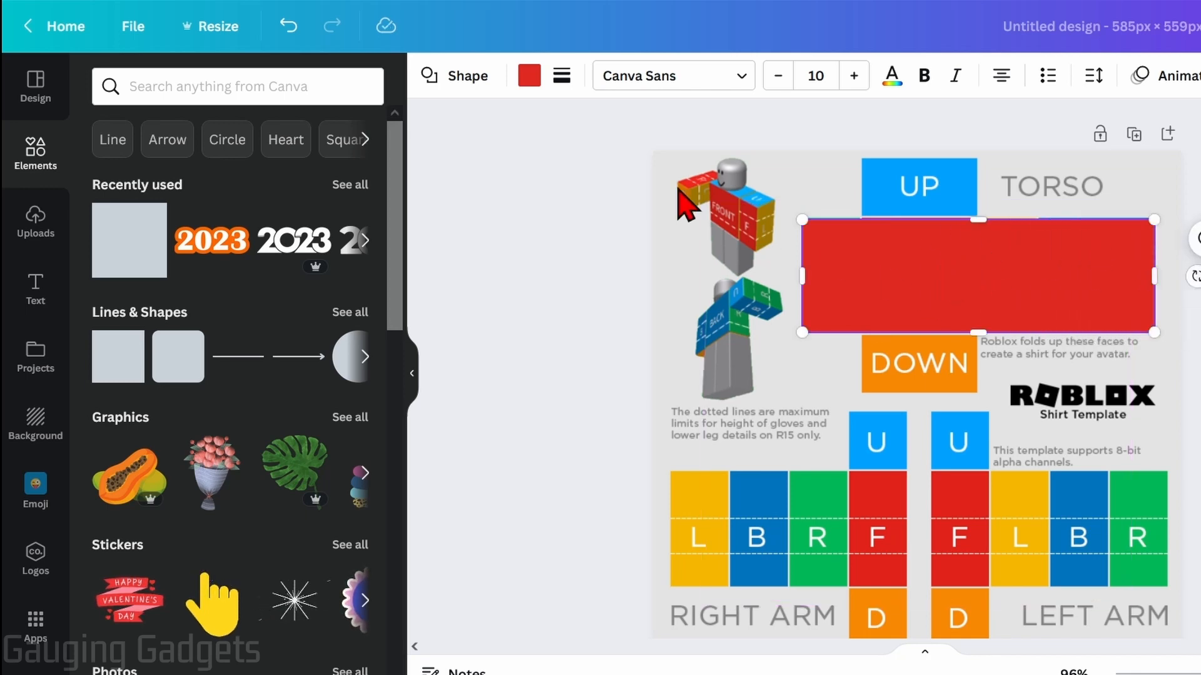
left_click(529, 78)
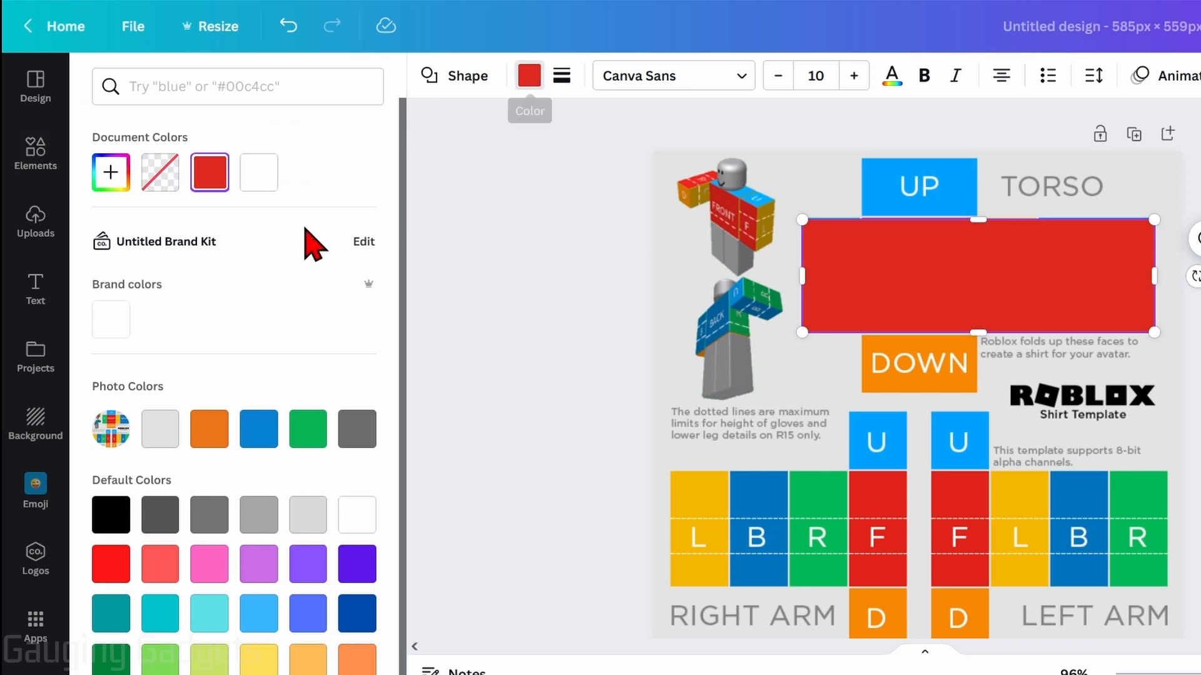
left_click(160, 612)
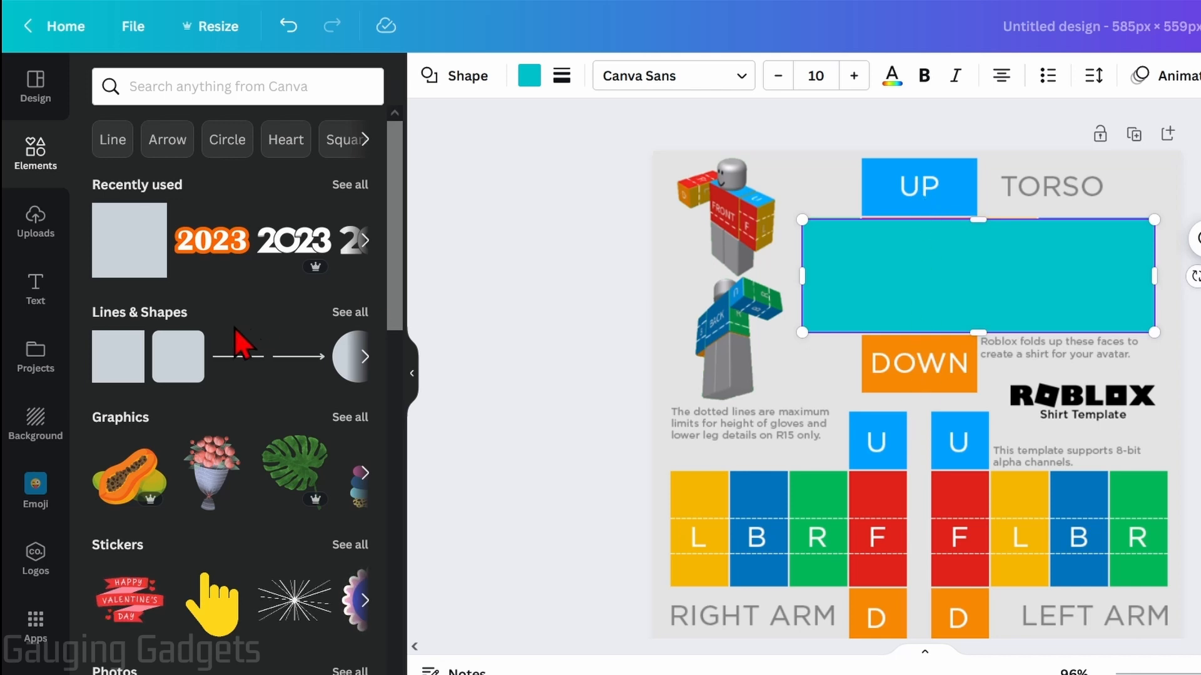
Add a second square shape over the torso's UP, FRONT and DOWN panels and fill it with the same turquoise
left_click(115, 378)
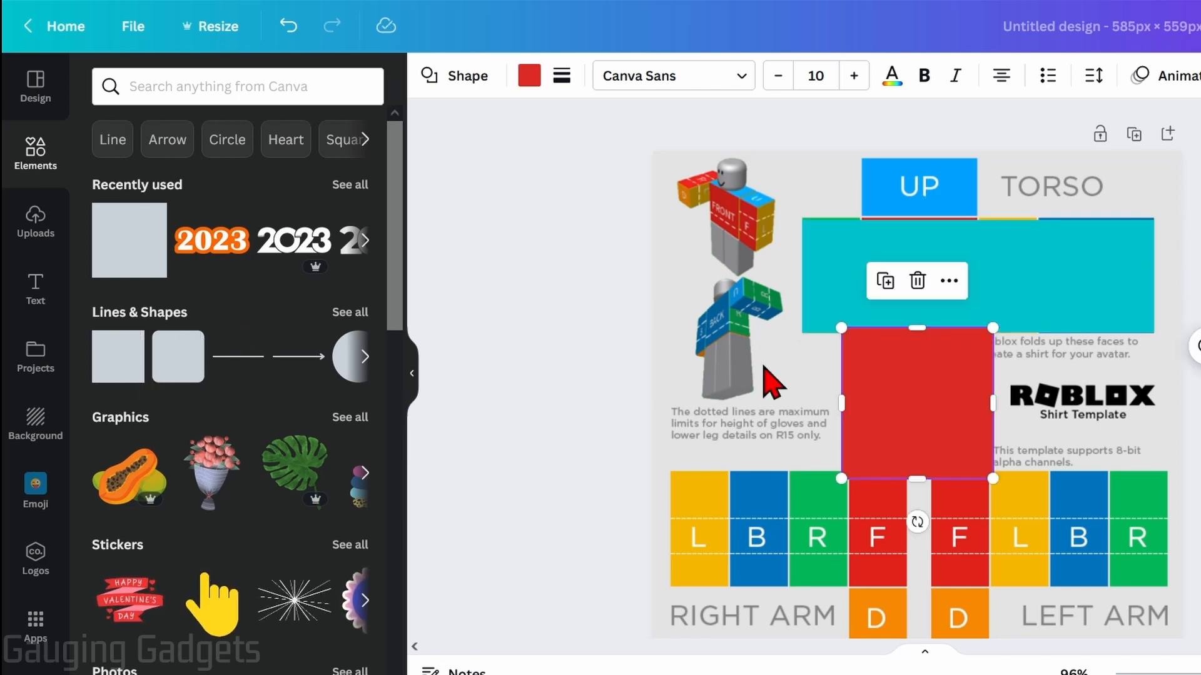
left_click_drag(944, 421, 978, 233)
left_click_drag(918, 311, 916, 392)
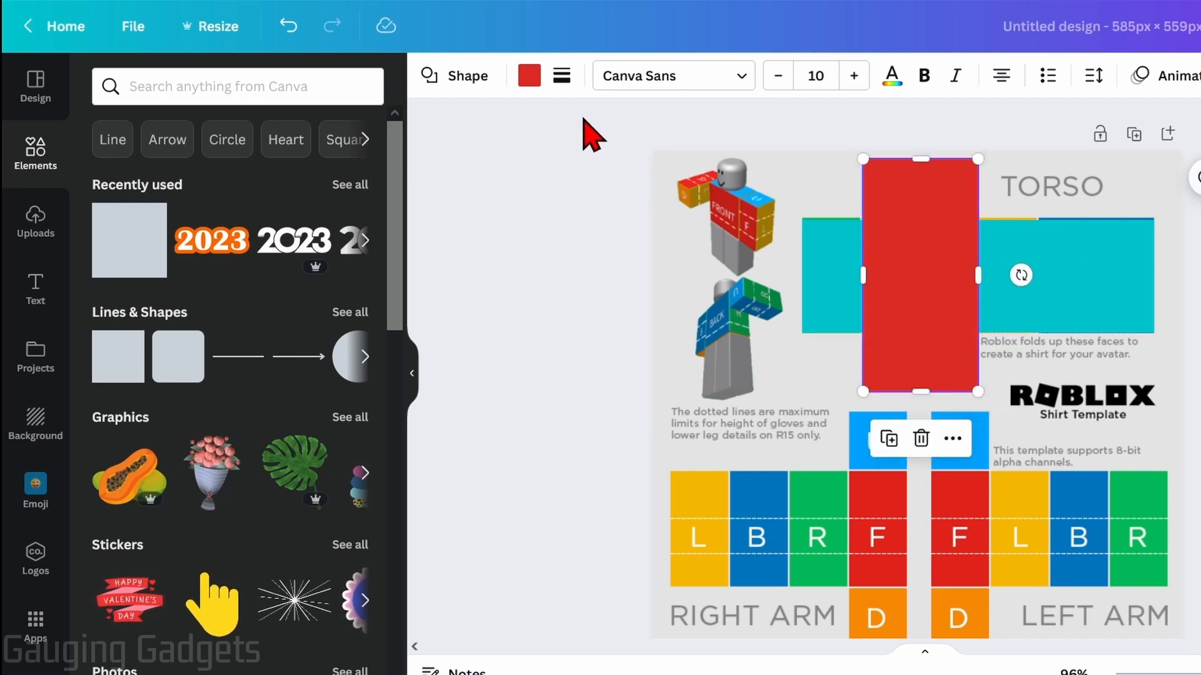
left_click(529, 76)
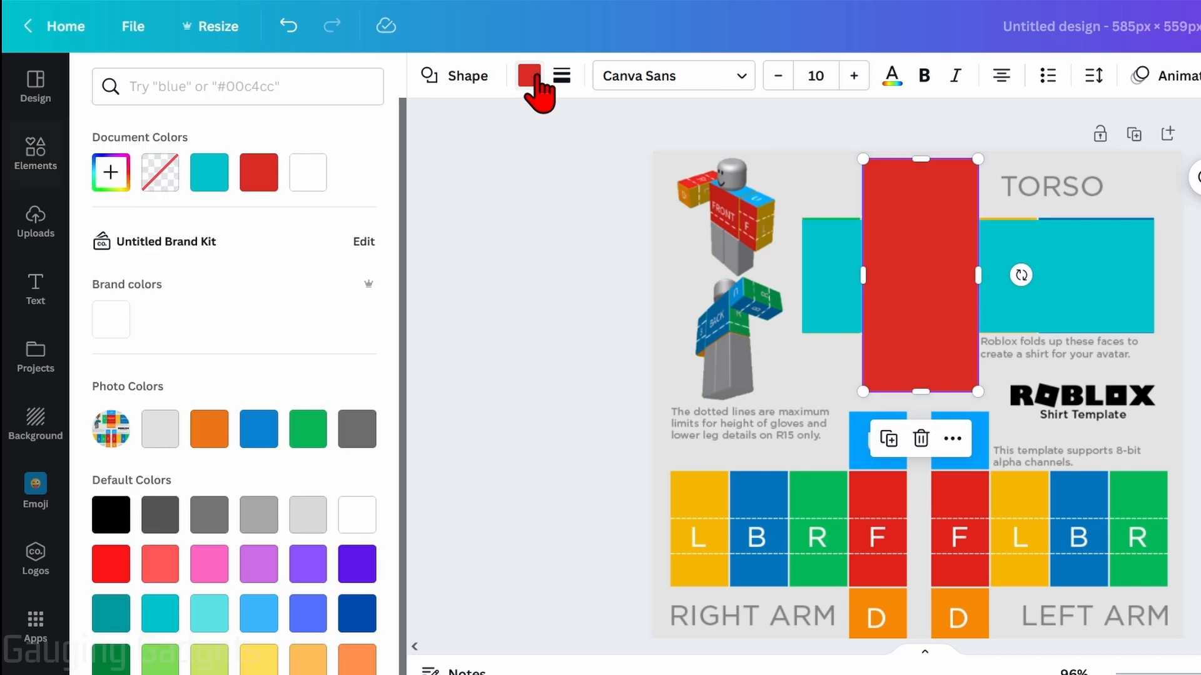
left_click(210, 183)
Fine-tune the edges of both turquoise shapes so they fully cover the torso panels
left_click(1071, 313)
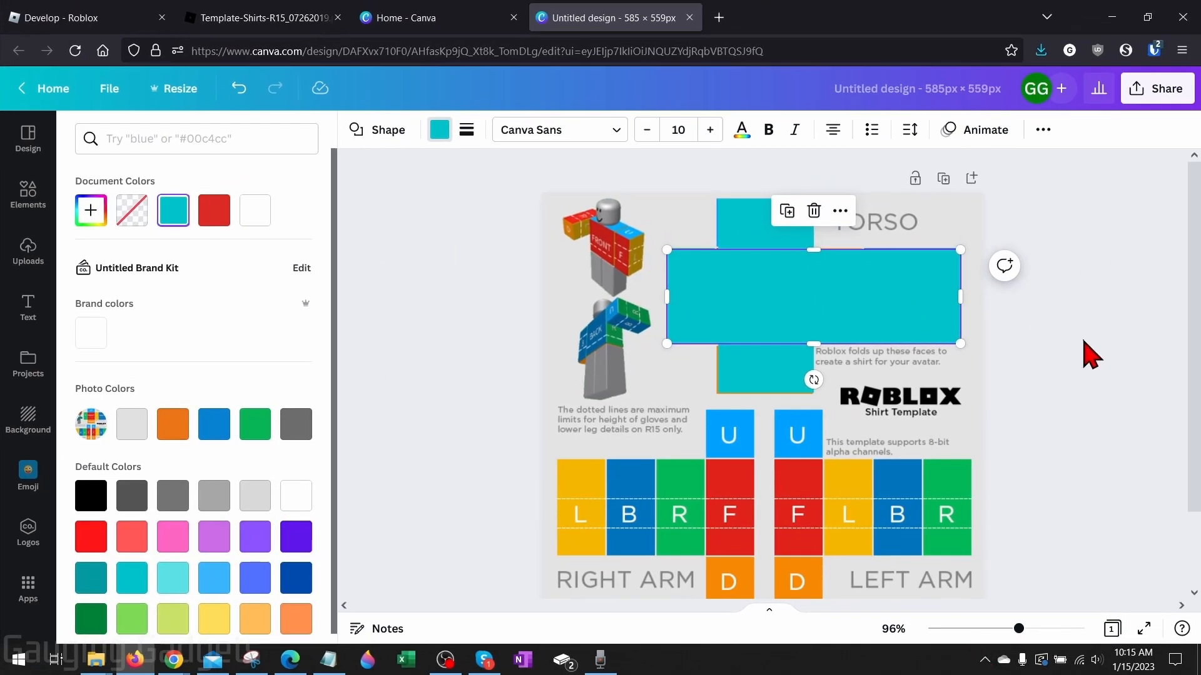
left_click_drag(1018, 628, 1043, 628)
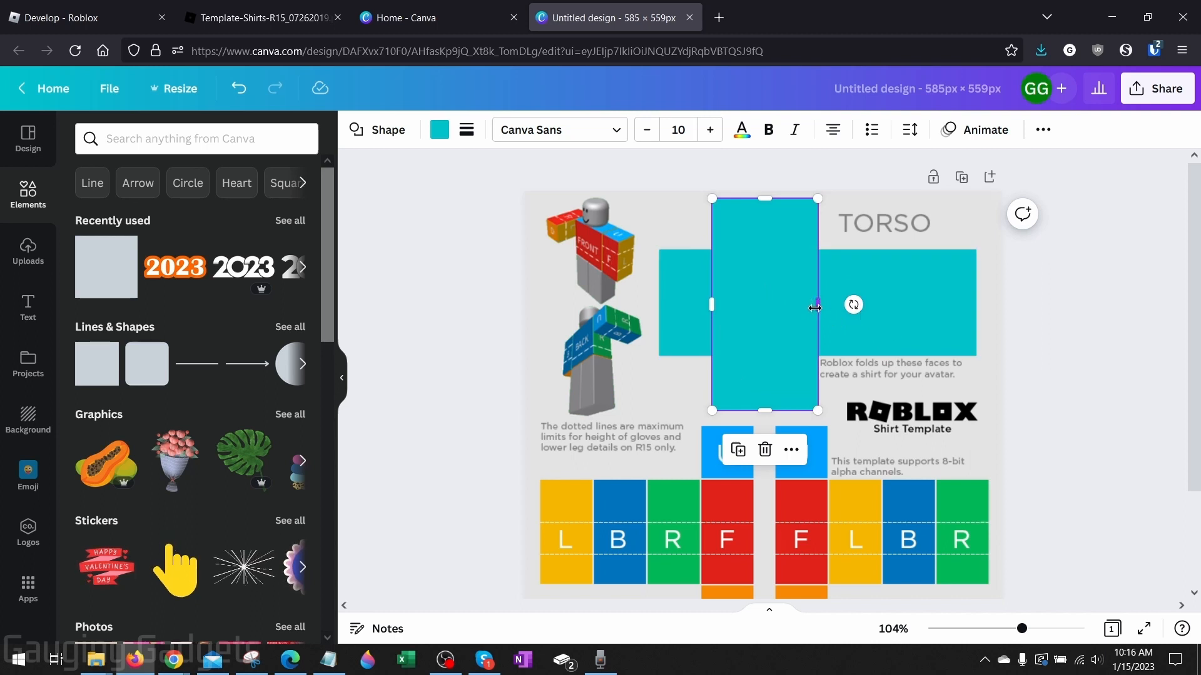
left_click(969, 327)
left_click(1158, 344)
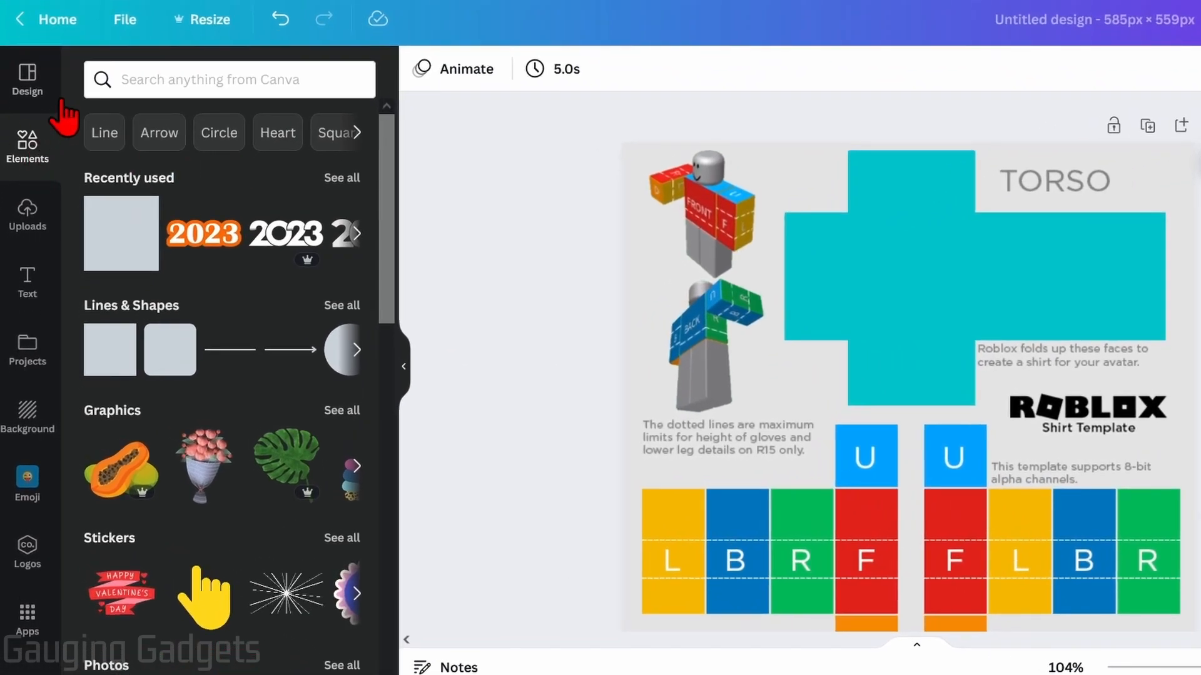
Search the elements for "headphone" and place the white headphones graphic, resized to fit, on the torso's BACK panel
left_click(187, 79)
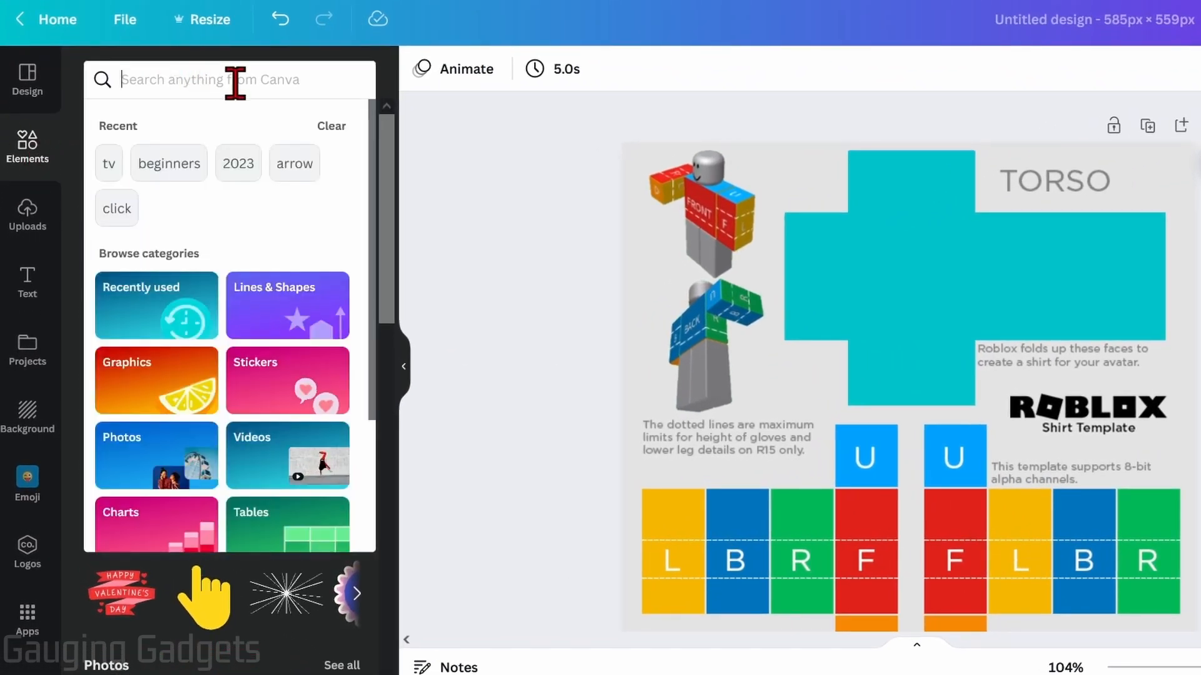
type("headphone")
key("Return")
left_click_drag(275, 268, 1002, 270)
left_click_drag(989, 378, 1077, 297)
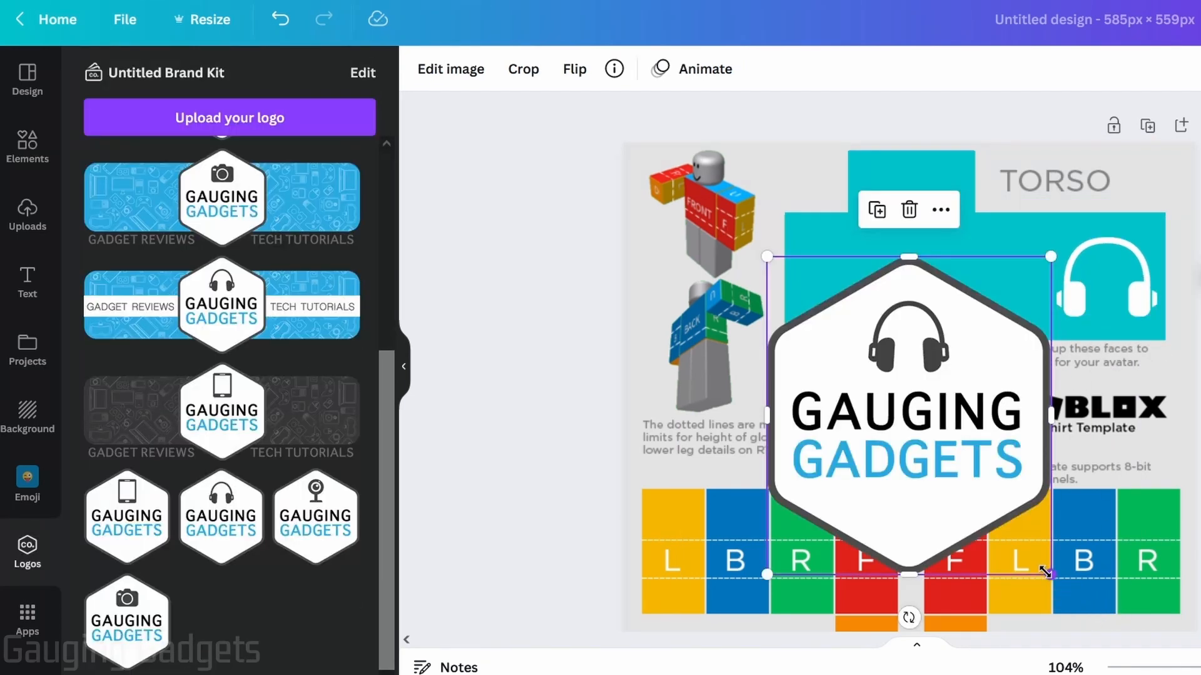
Scale down the Gauging Gadgets headphones logo and centre it on the torso's FRONT panel
left_click_drag(1044, 572, 885, 389)
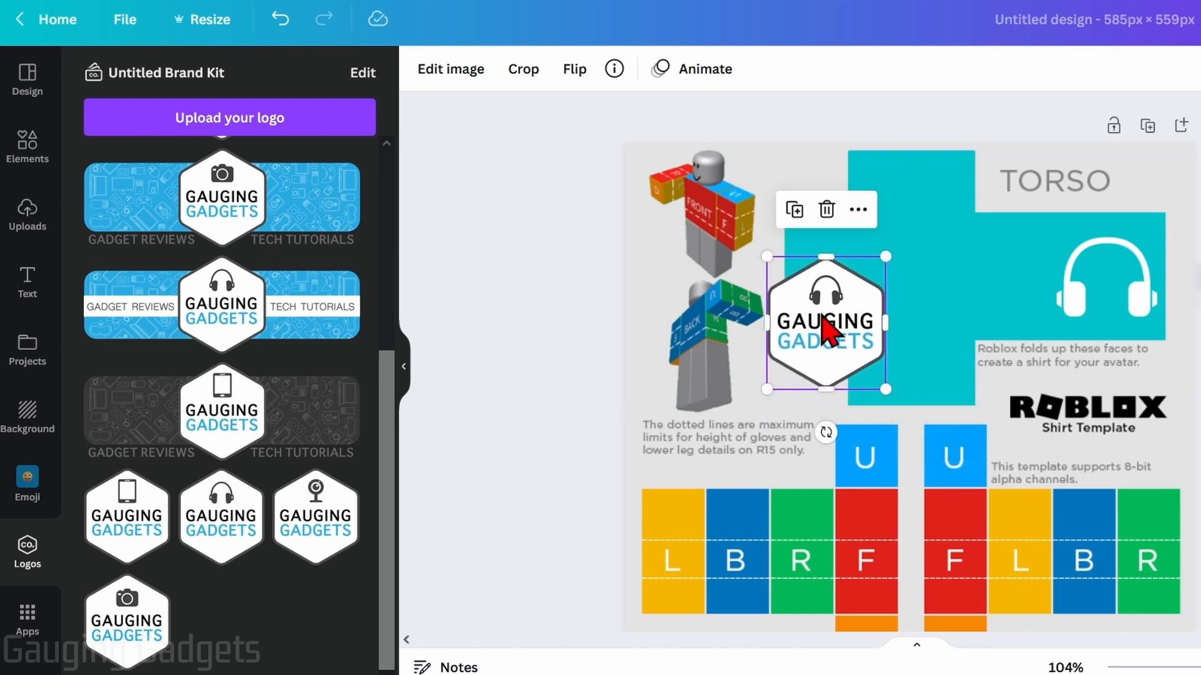
left_click_drag(824, 331, 910, 284)
left_click_drag(971, 210, 948, 235)
left_click_drag(933, 303, 938, 271)
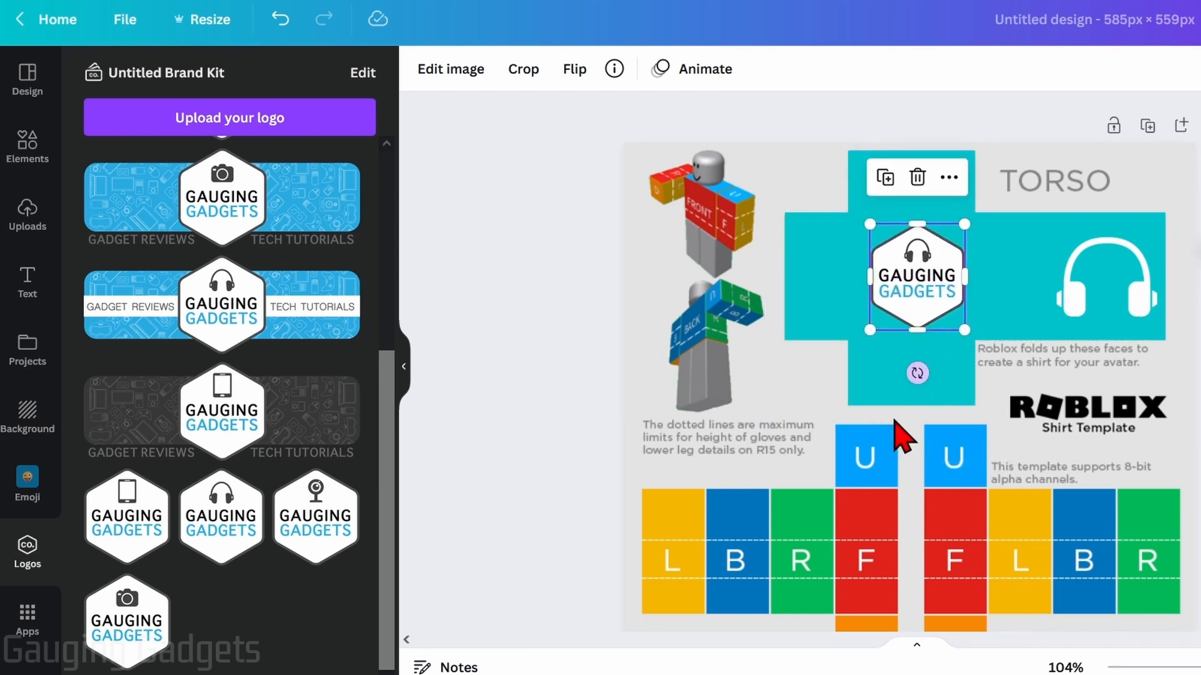
Cover the right arm's L, B, R, F row and its U, F, D column with two stretched square shapes
scroll(925, 350, "down", 3)
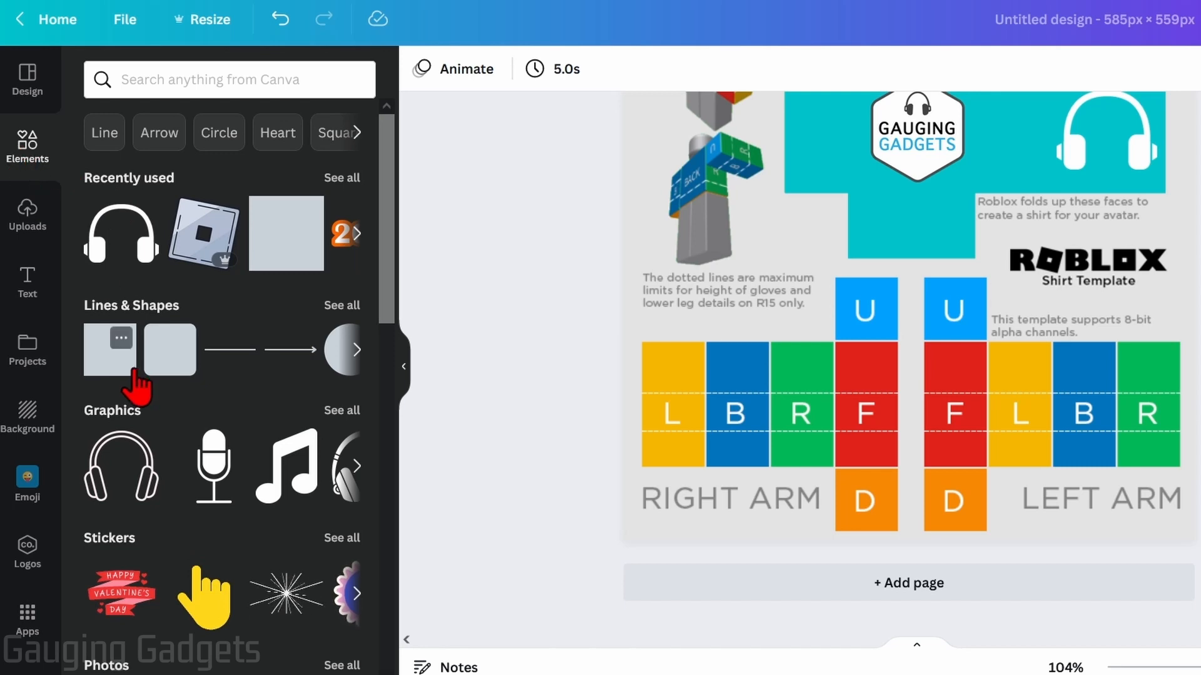
left_click_drag(101, 361, 669, 377)
left_click_drag(724, 505, 729, 463)
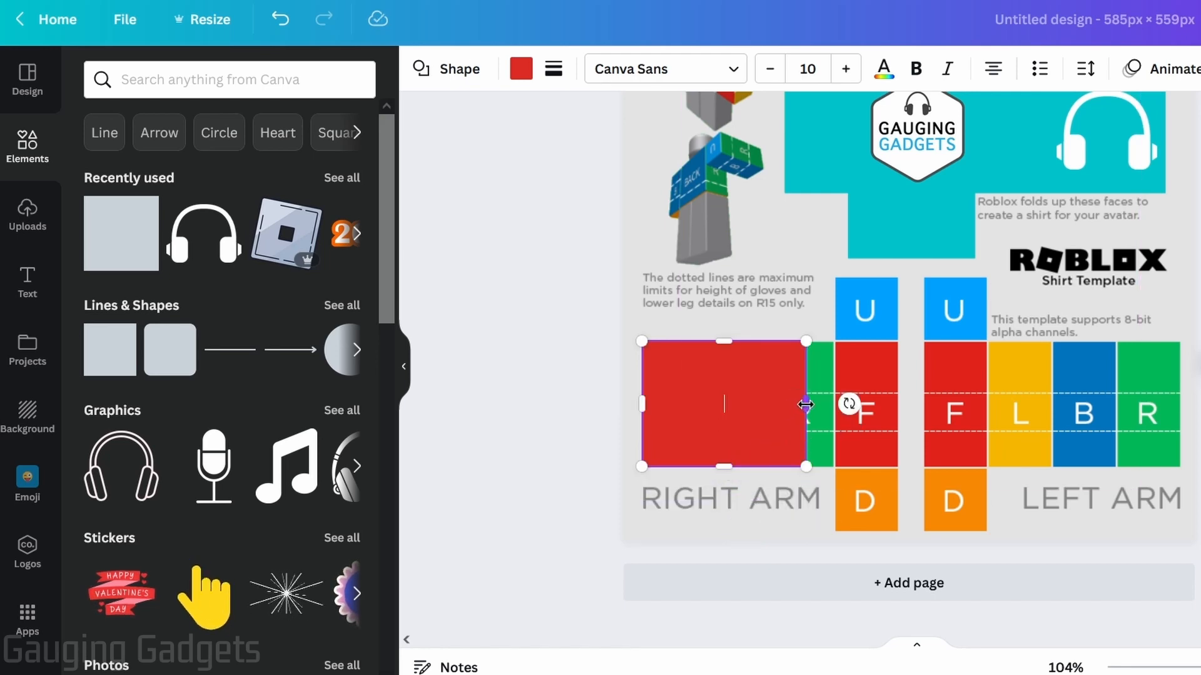
left_click_drag(805, 405, 897, 406)
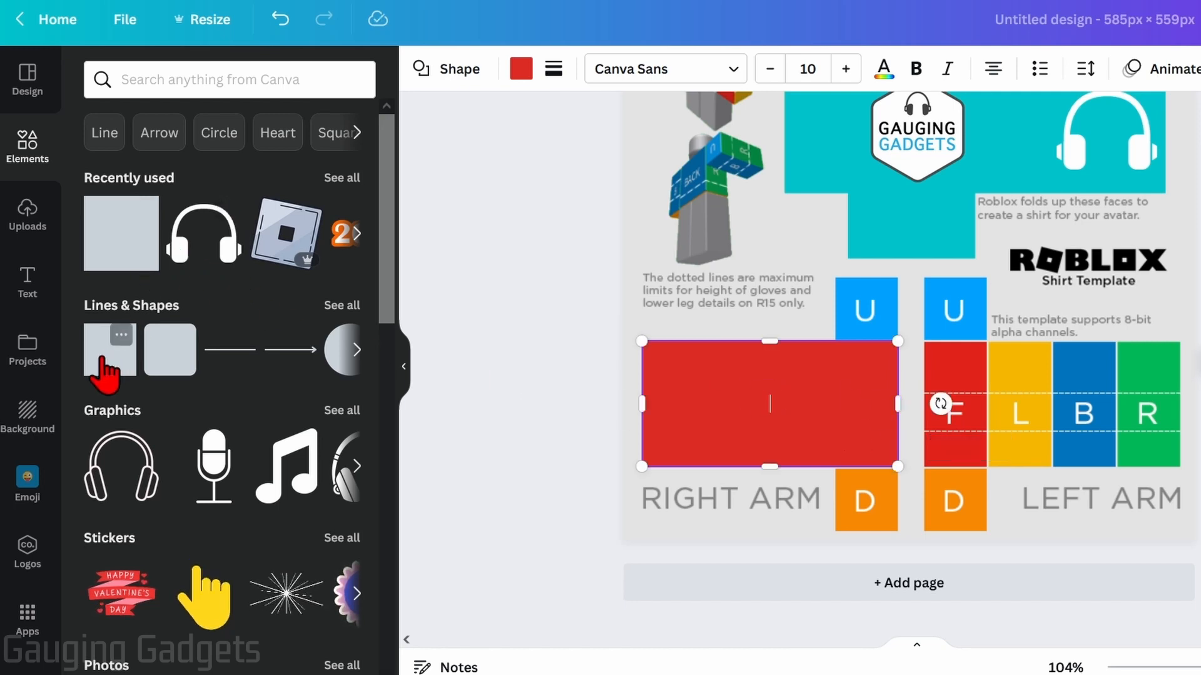
left_click_drag(100, 361, 766, 315)
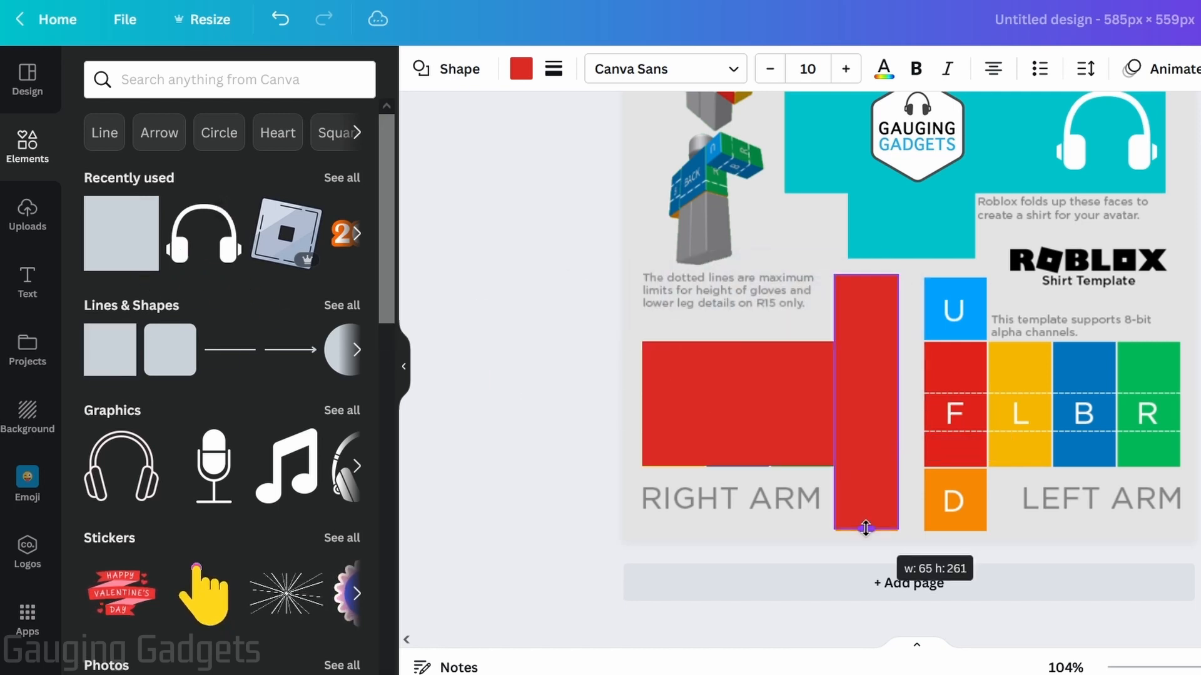
left_click_drag(866, 528, 865, 533)
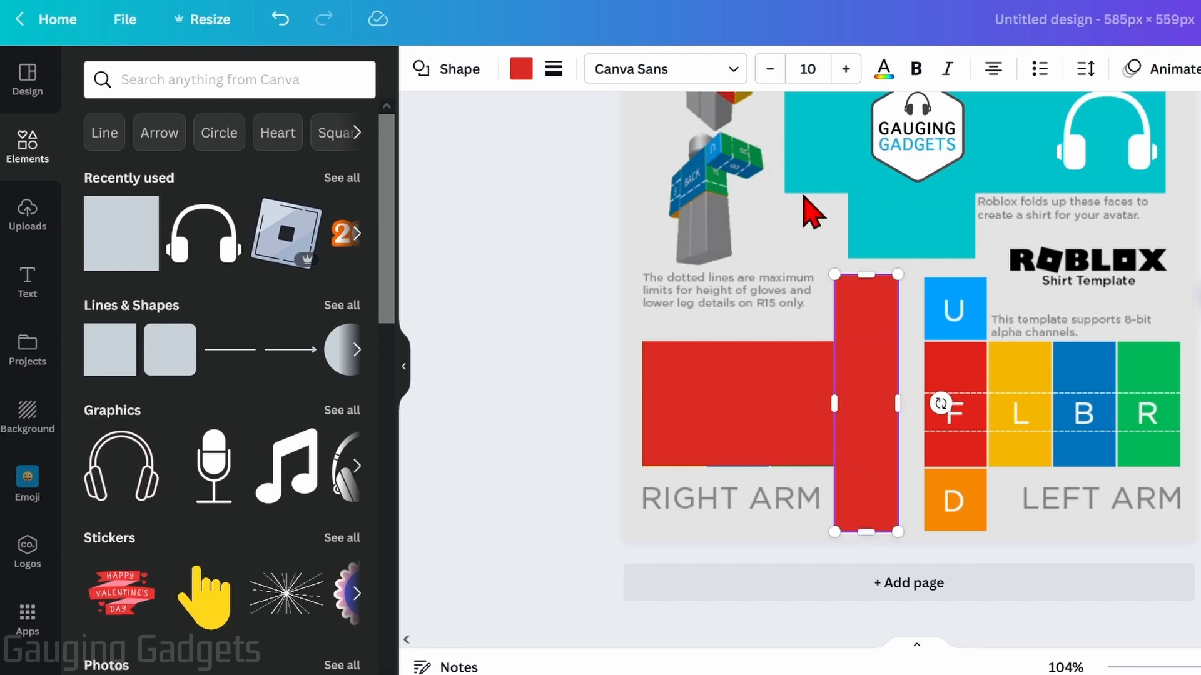
scroll(806, 294, "up", 2)
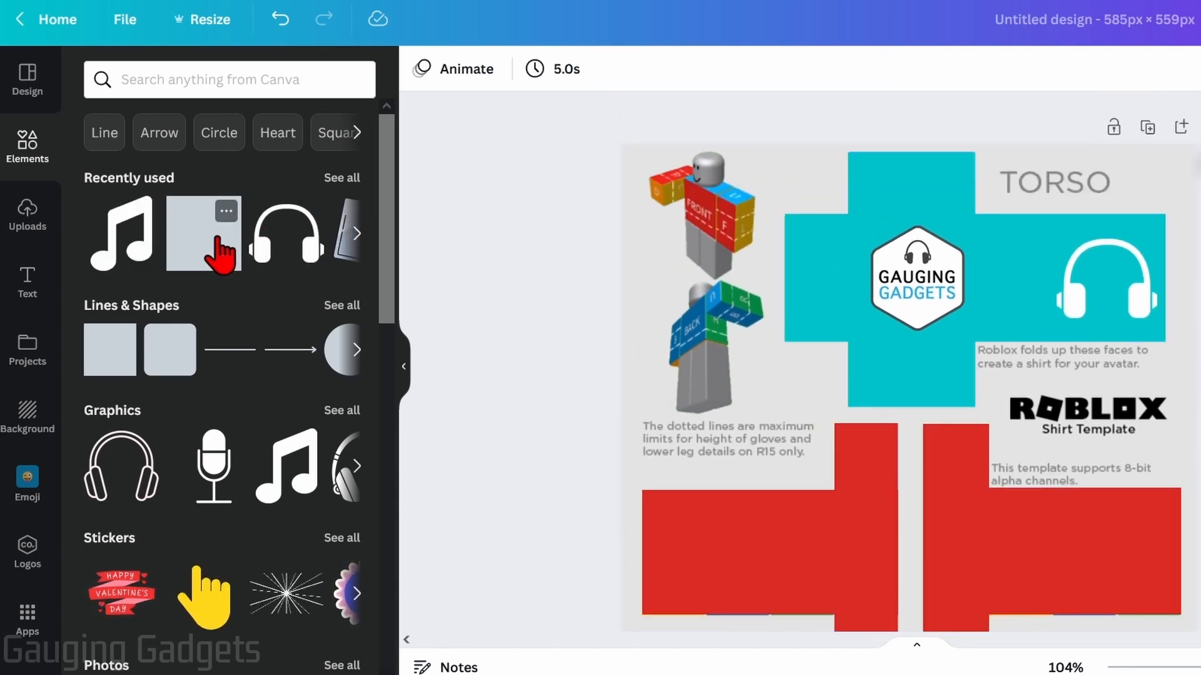
scroll(180, 255, "down", 2)
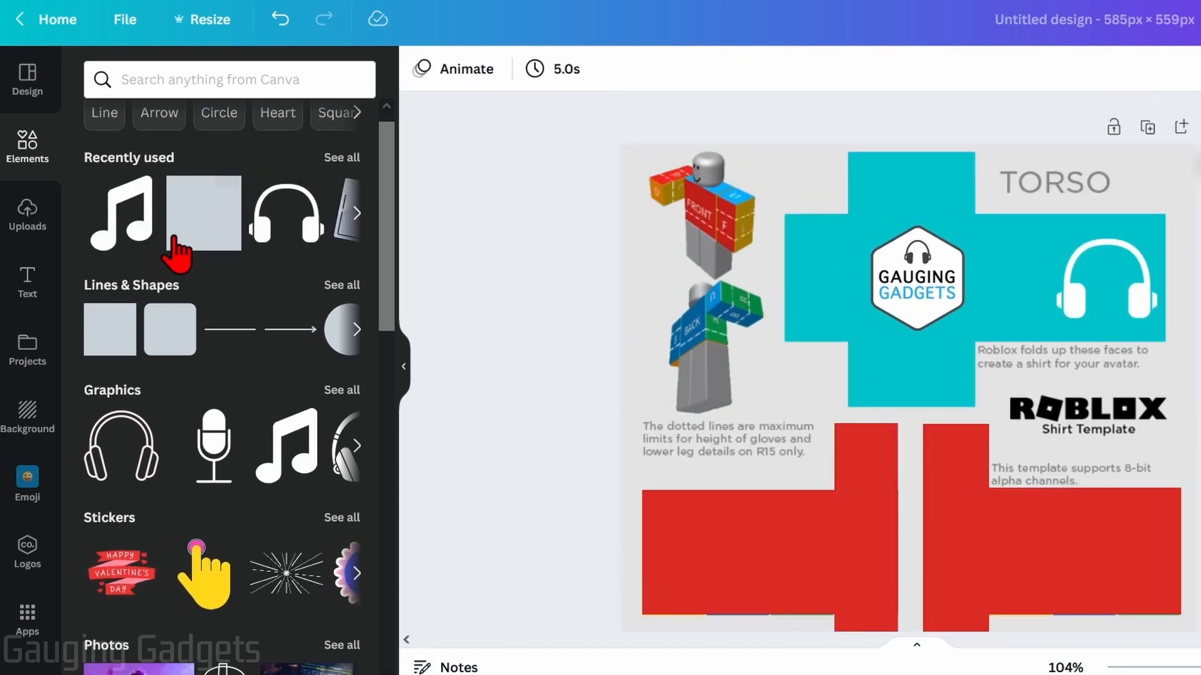
Add the black fade gradient from the Gradient graphics collection to the design
scroll(156, 284, "down", 2)
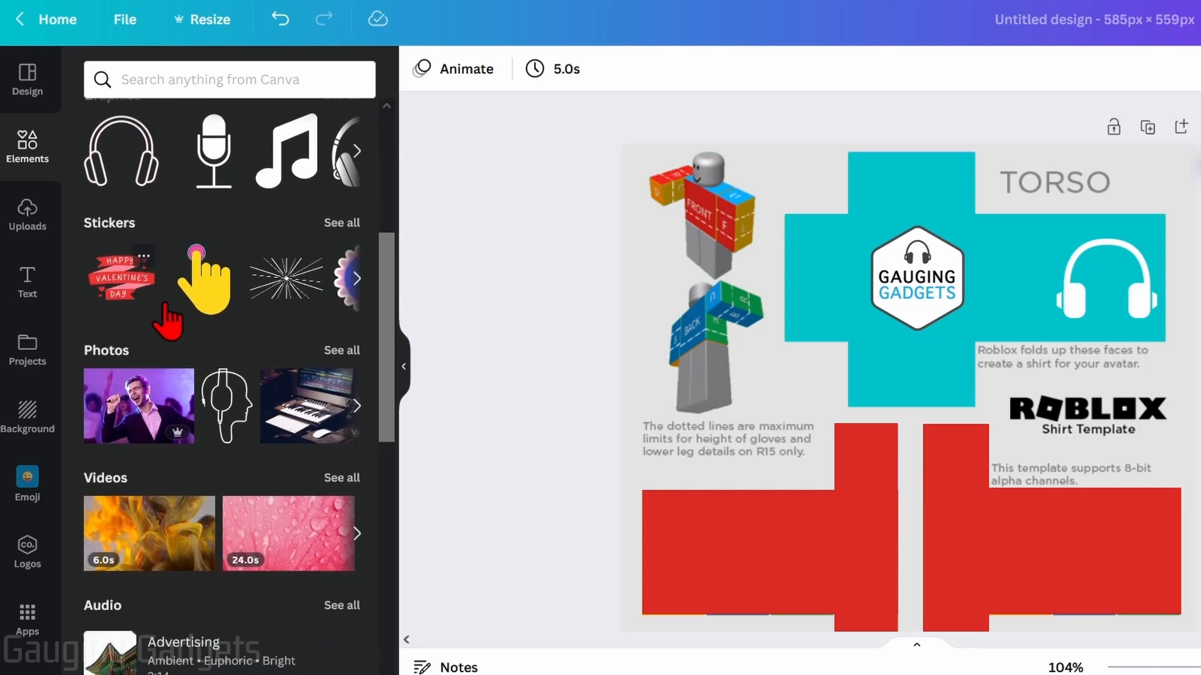
scroll(226, 438, "down", 4)
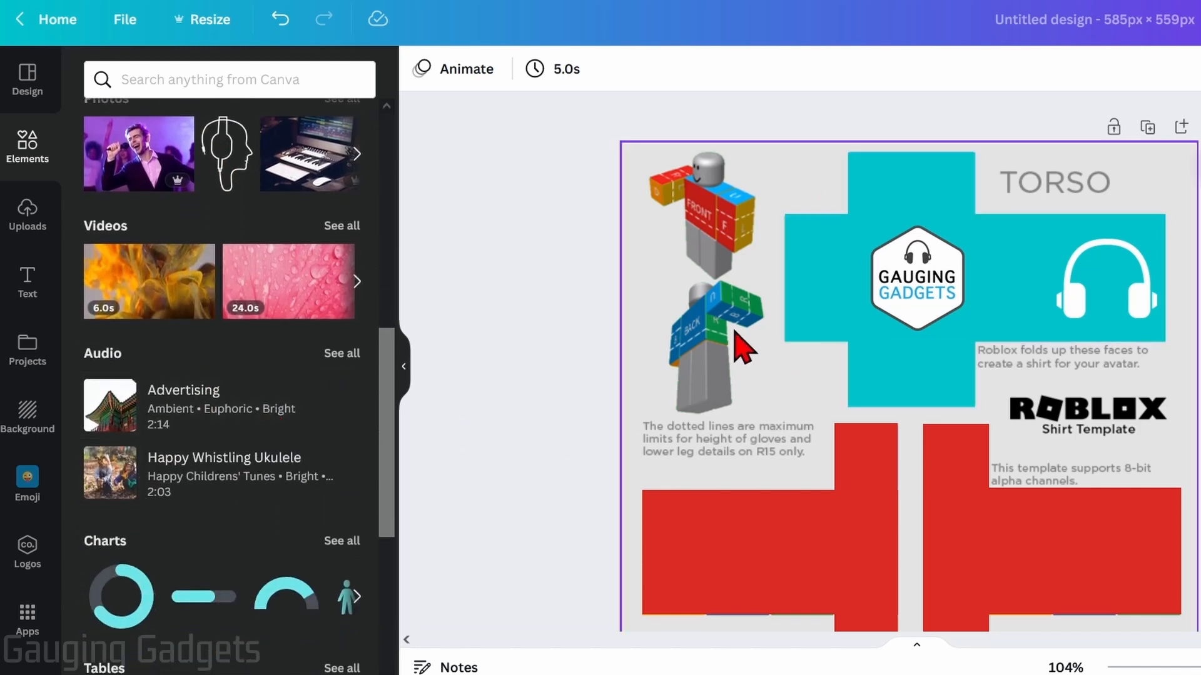
scroll(126, 260, "up", 8)
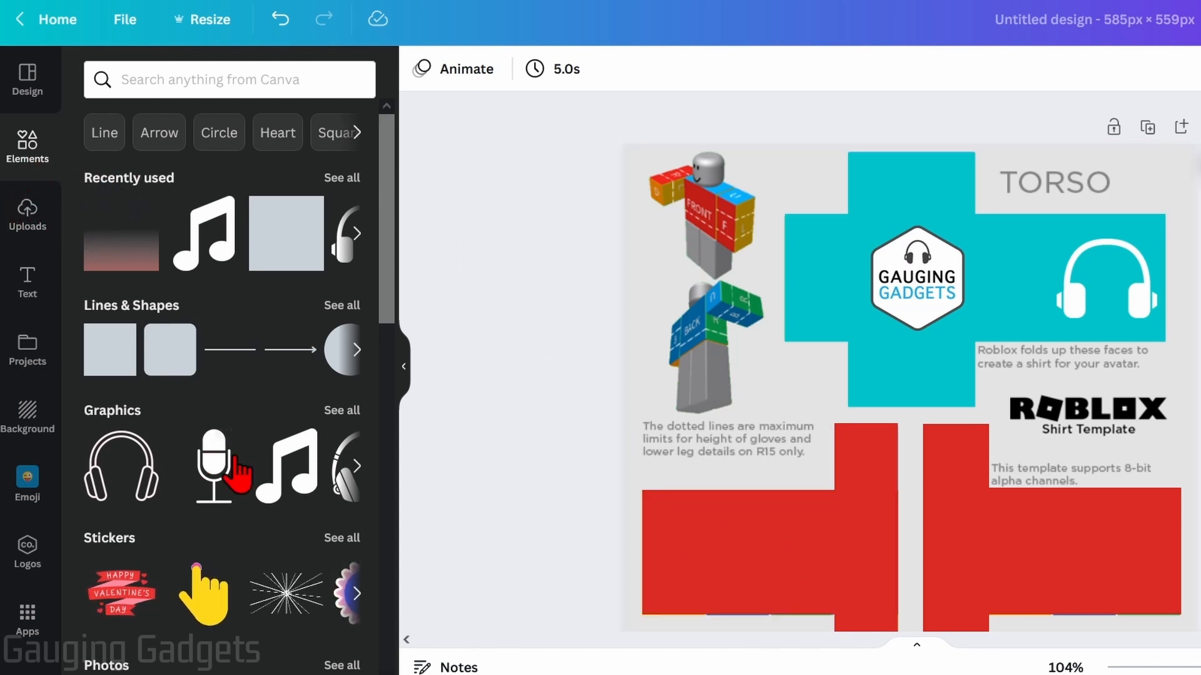
left_click(342, 411)
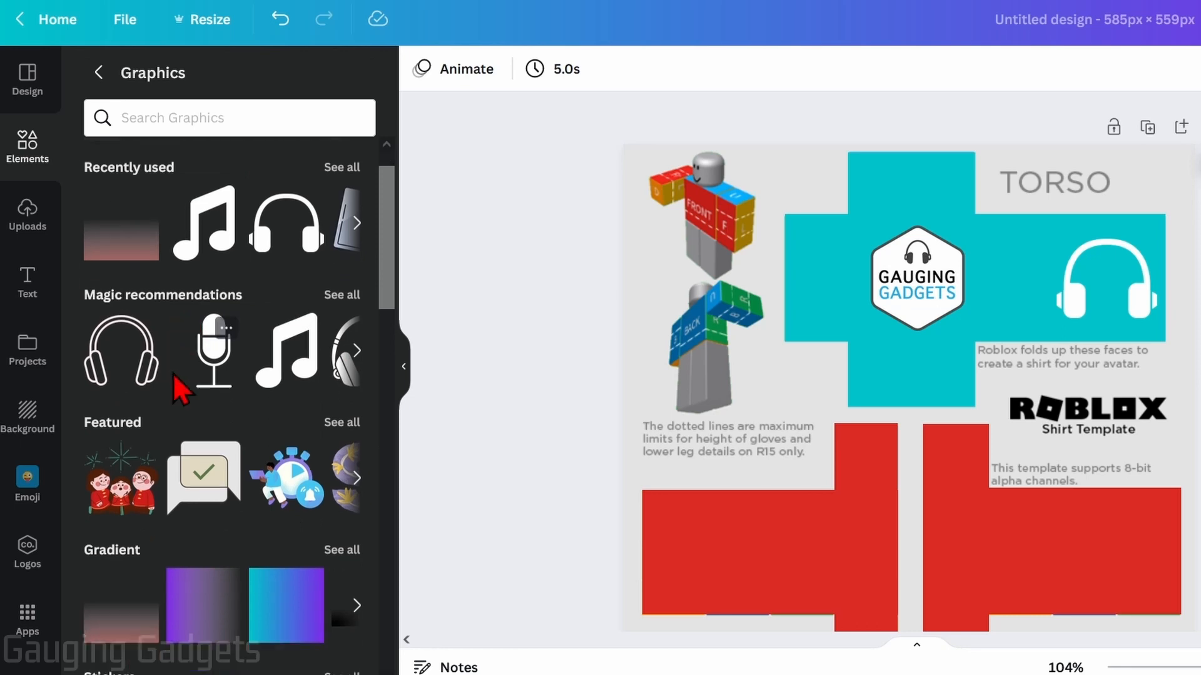
scroll(125, 394, "down", 3)
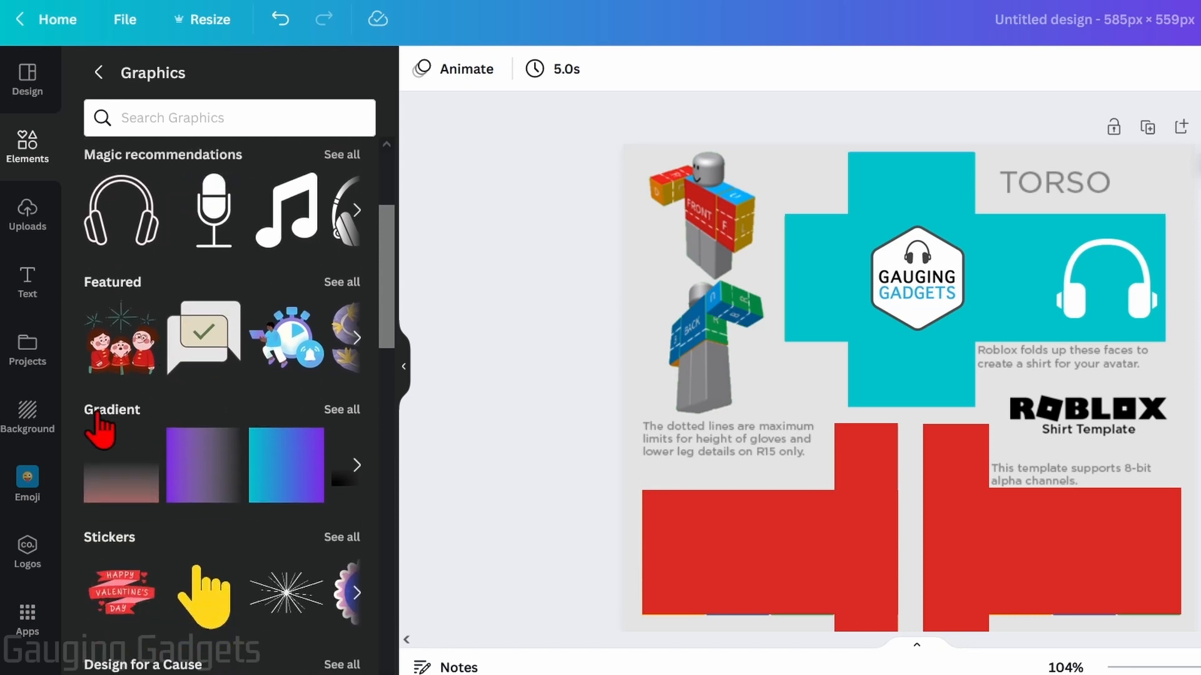
left_click(341, 410)
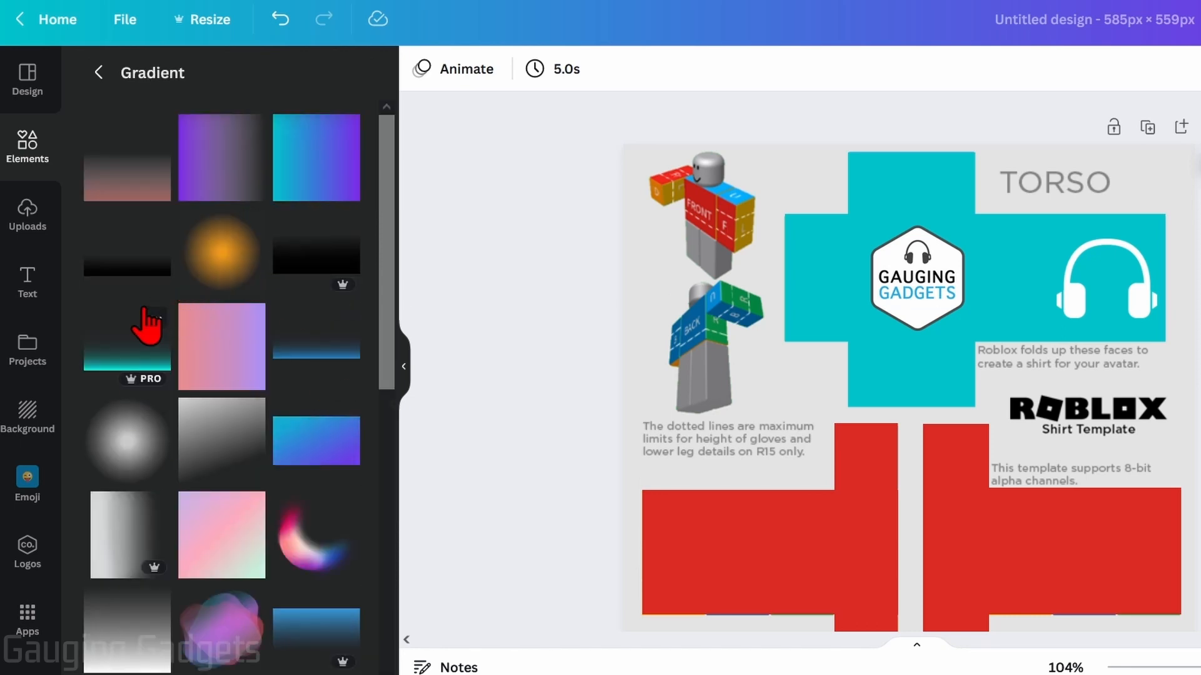
left_click(299, 269)
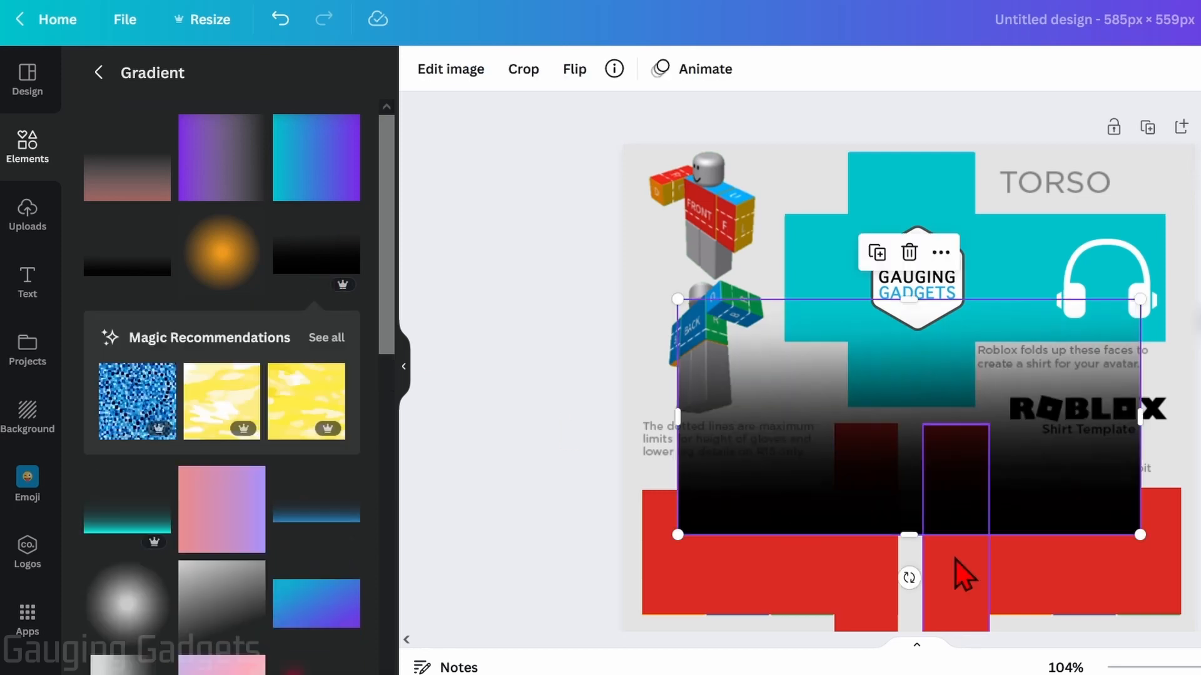
Fit the black gradient over the right arm's red row and place a duplicate over the left arm's red row
left_click_drag(919, 480, 884, 555)
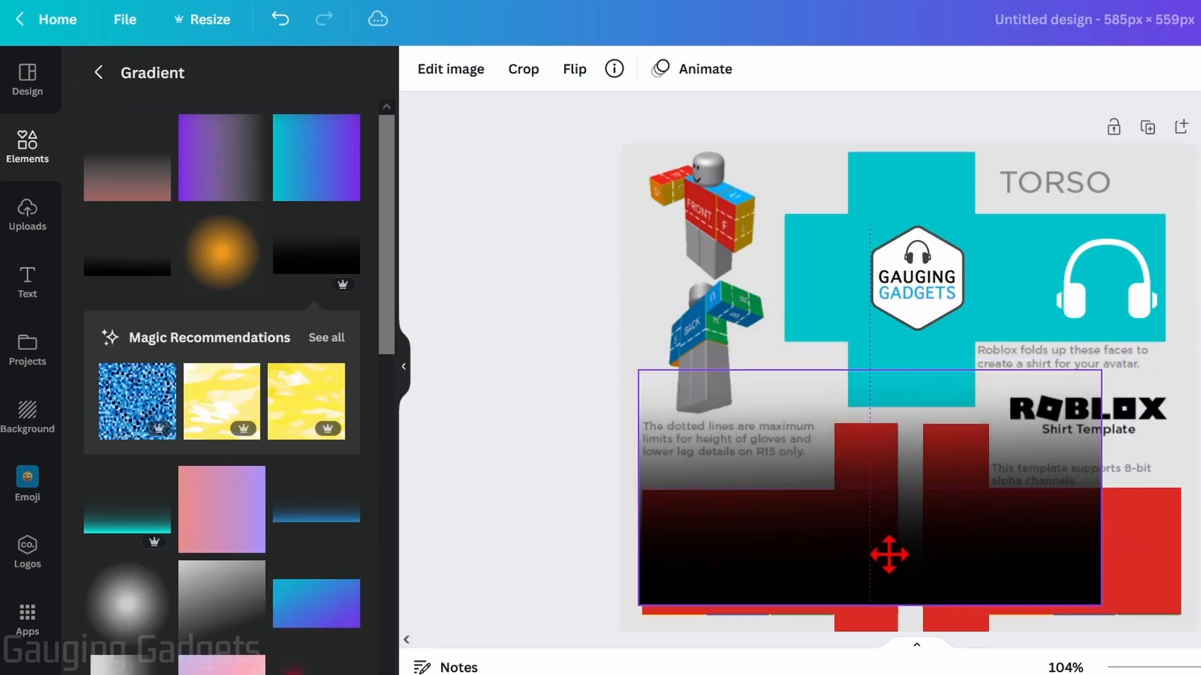
scroll(847, 429, "down", 2)
left_click_drag(838, 384, 839, 389)
left_click_drag(1101, 255, 898, 359)
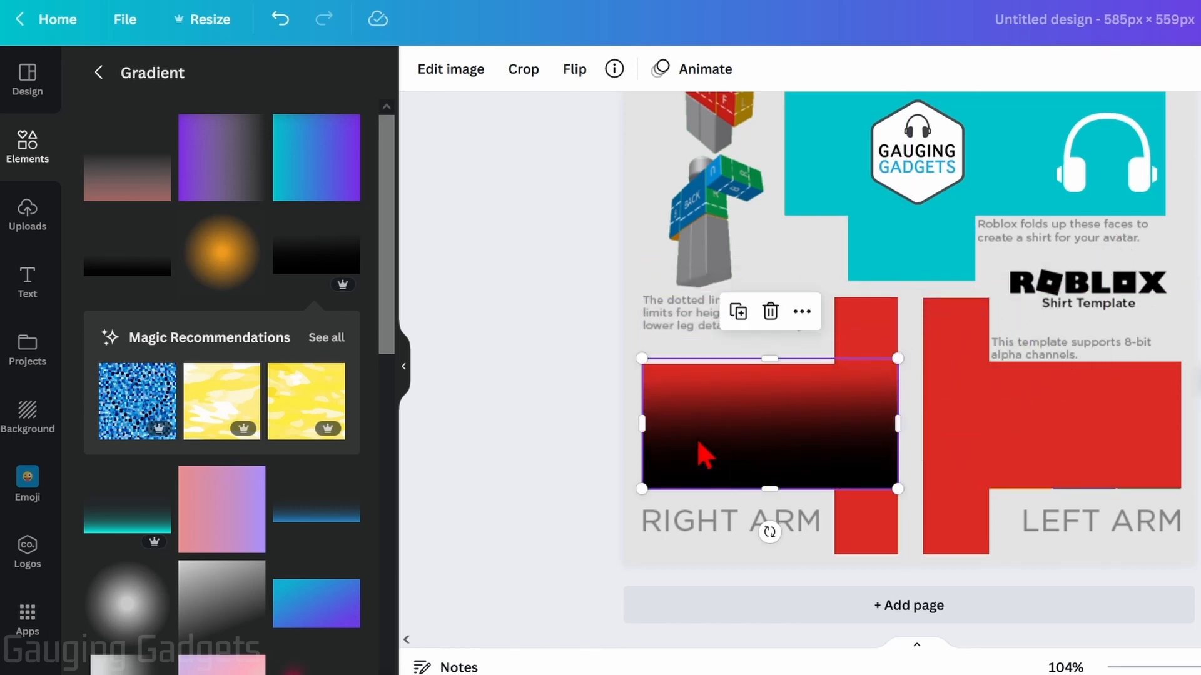
left_click(738, 312)
left_click_drag(749, 442, 1016, 434)
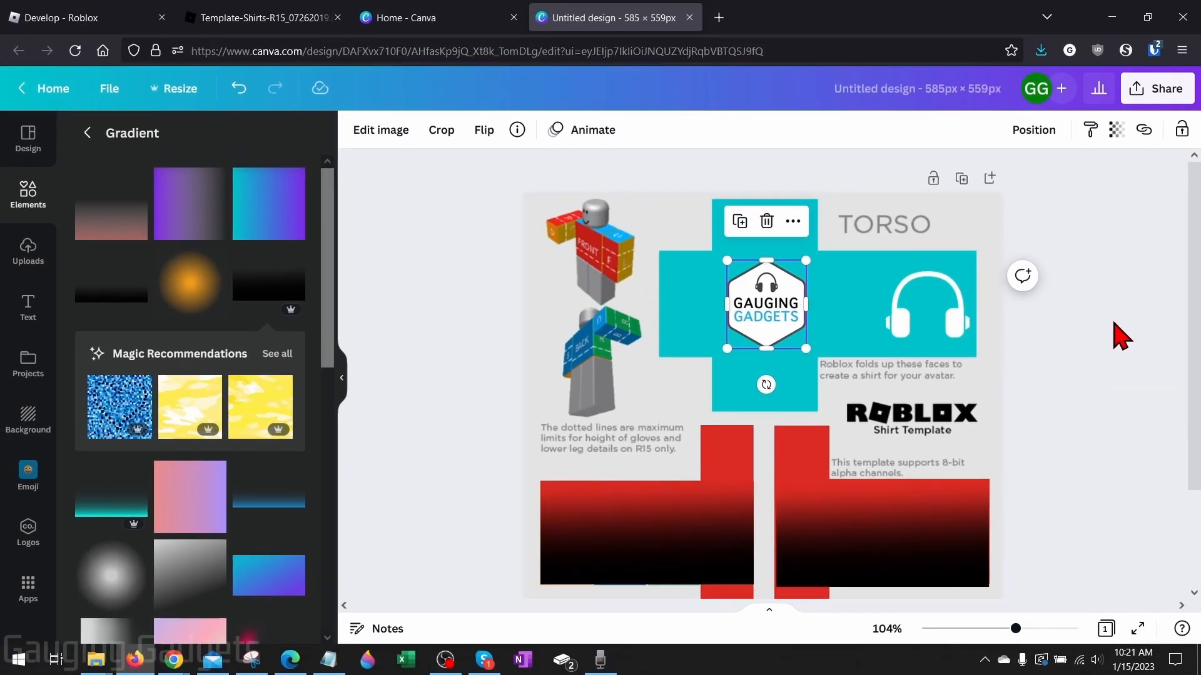
Download the design as a PNG and save it in the make shirt folder as "GG shirt"
left_click(1156, 91)
left_click(982, 463)
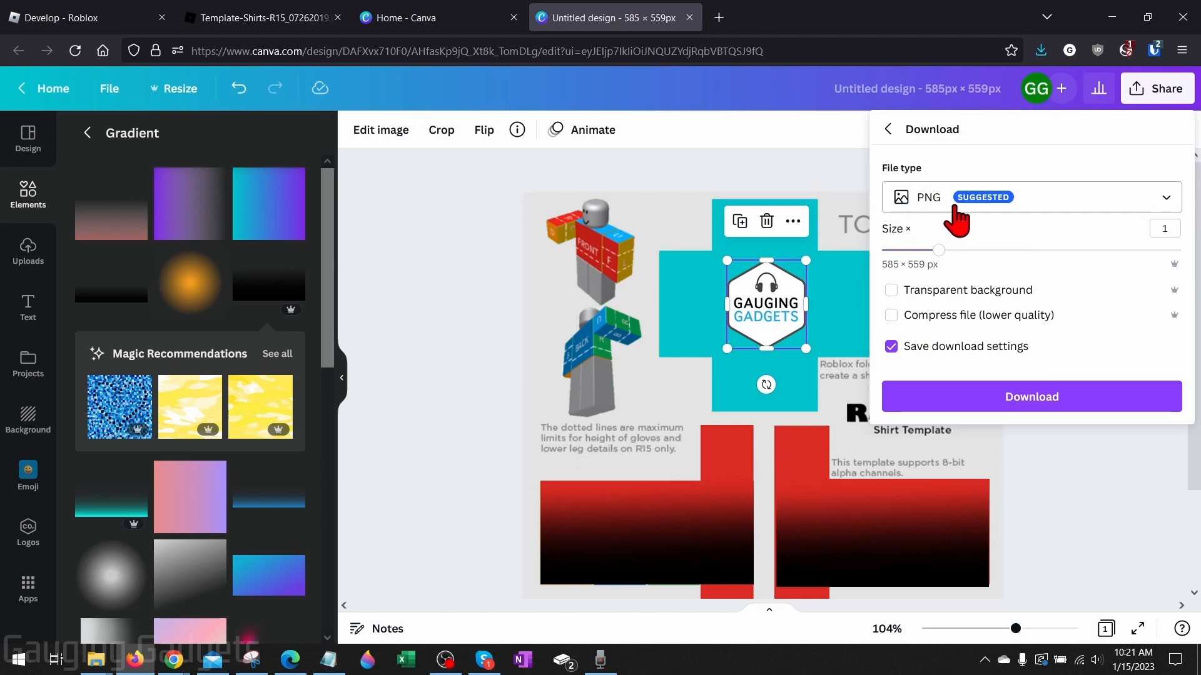
left_click(1041, 405)
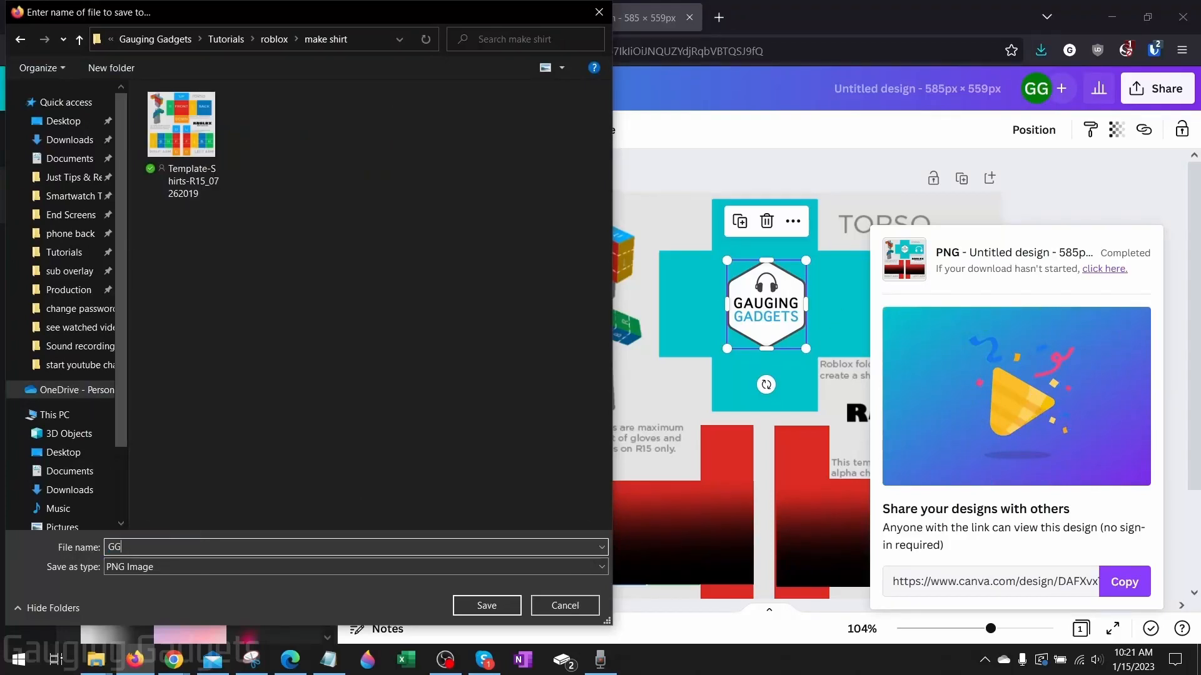
type("GG sh")
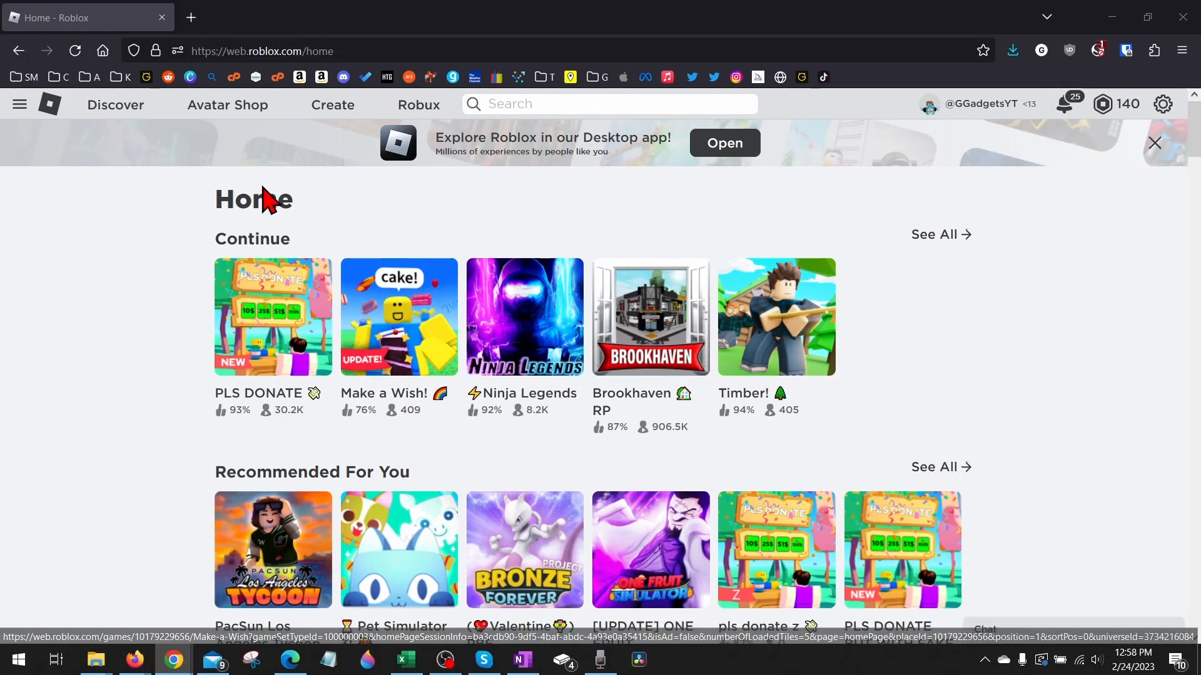
Switch to Roblox and open the Shirts category of the avatar items in the Creator Dashboard
left_click(325, 113)
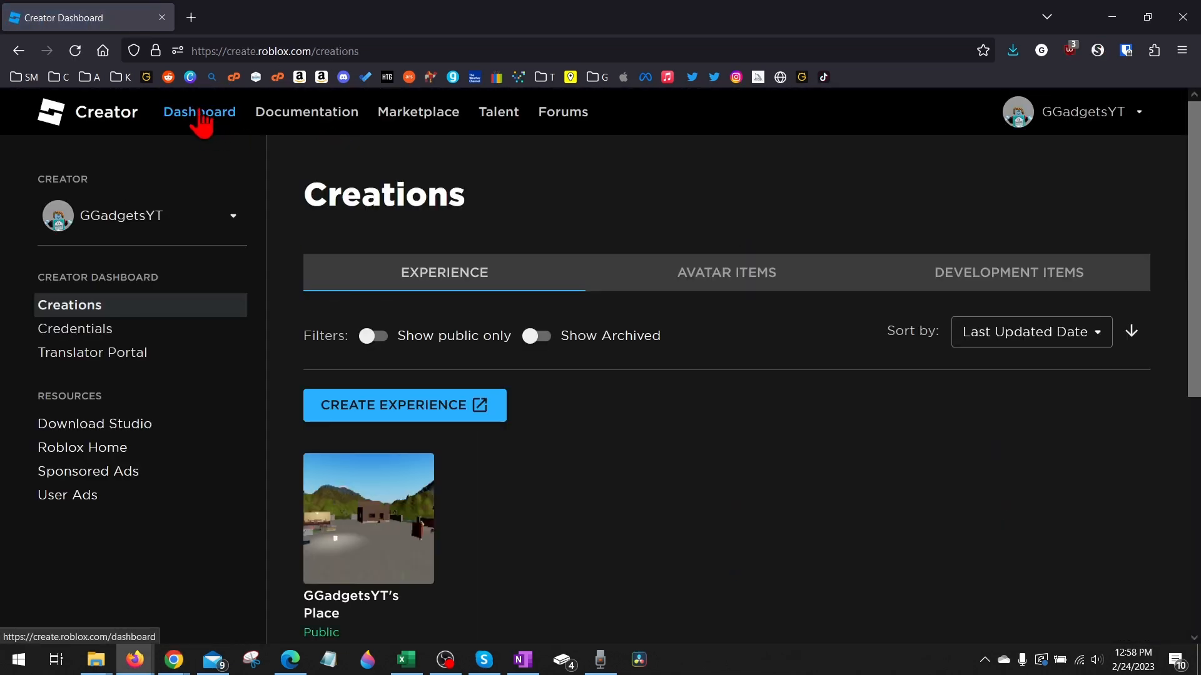
left_click(721, 294)
scroll(718, 298, "down", 3)
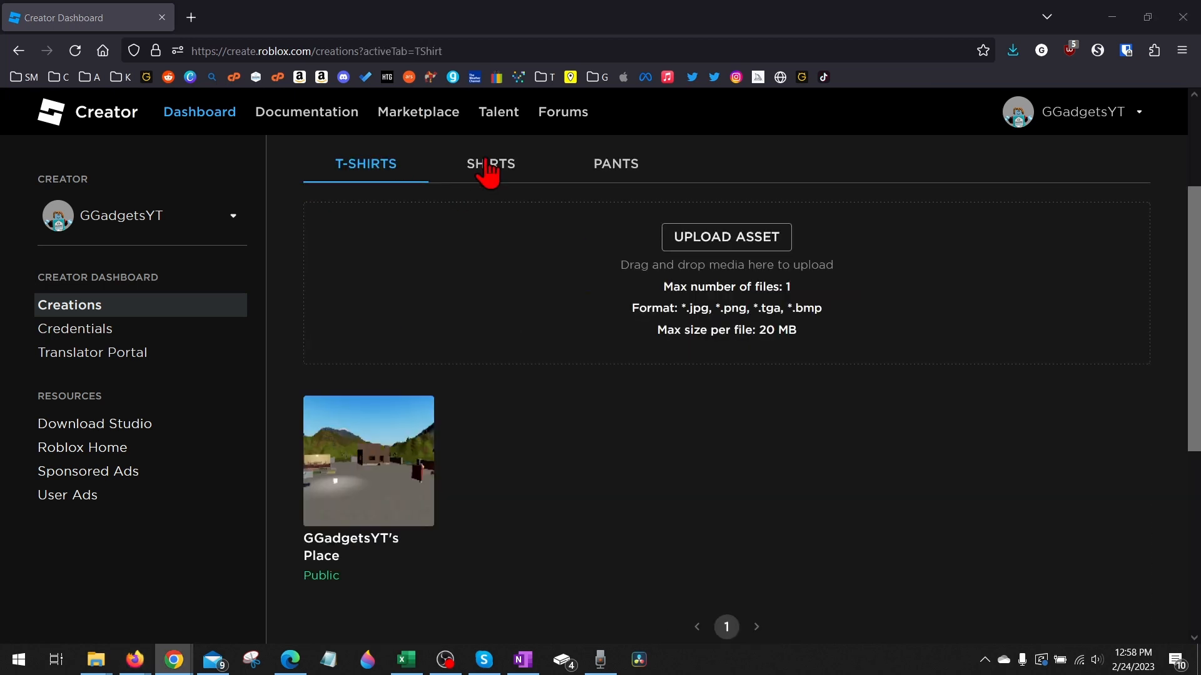
left_click(491, 182)
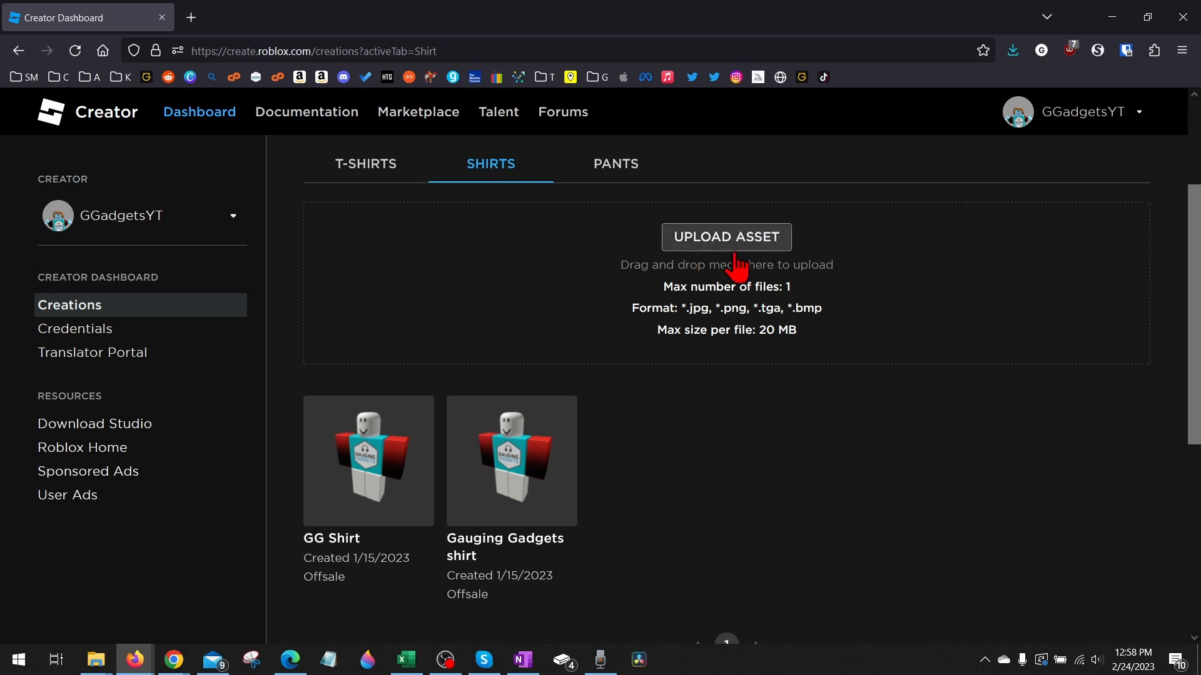
Start a new shirt asset upload and choose the GG shirt image as its file
left_click(729, 250)
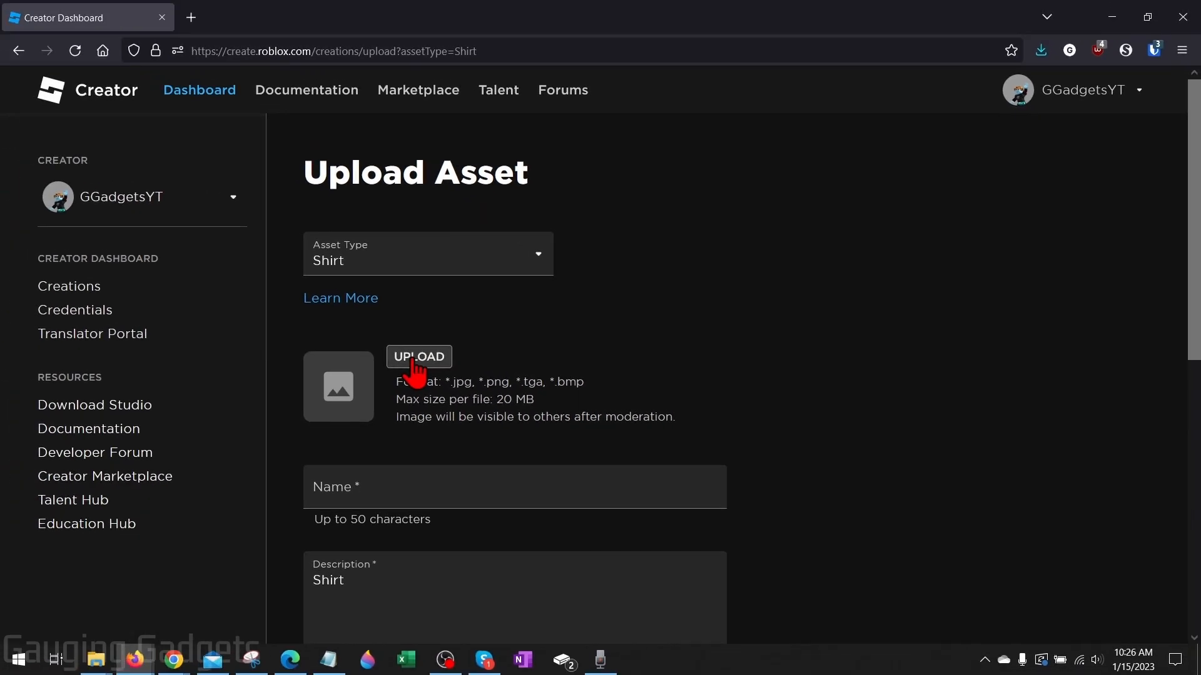
left_click(416, 365)
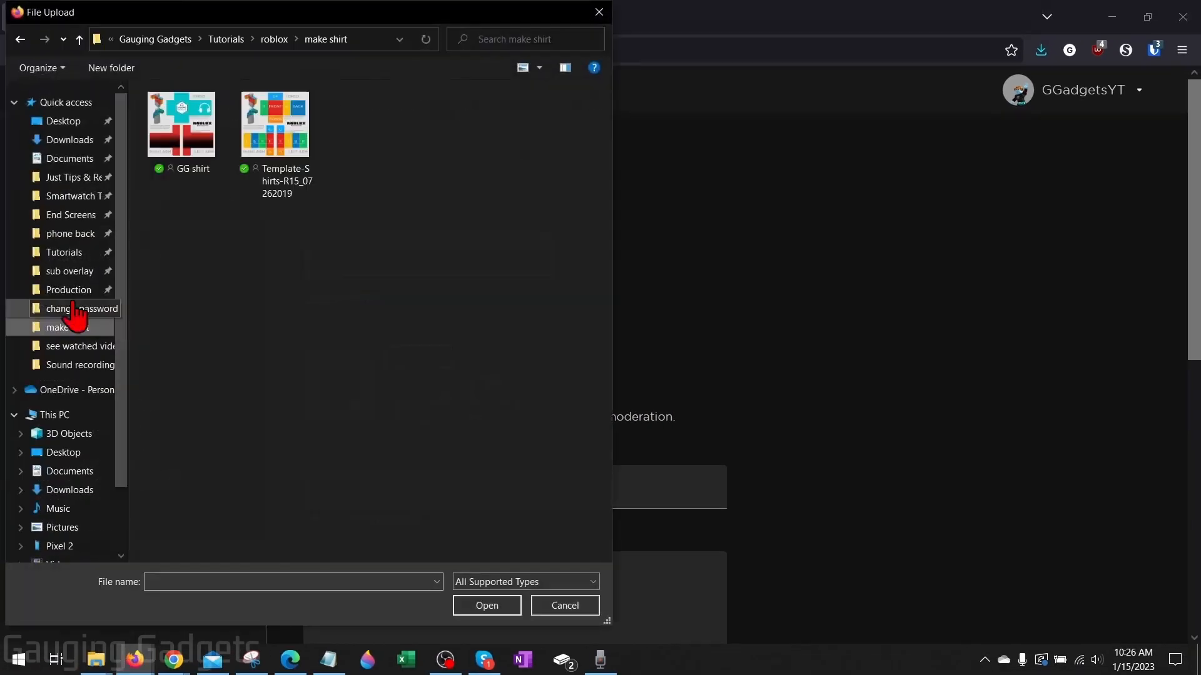
double_click(182, 150)
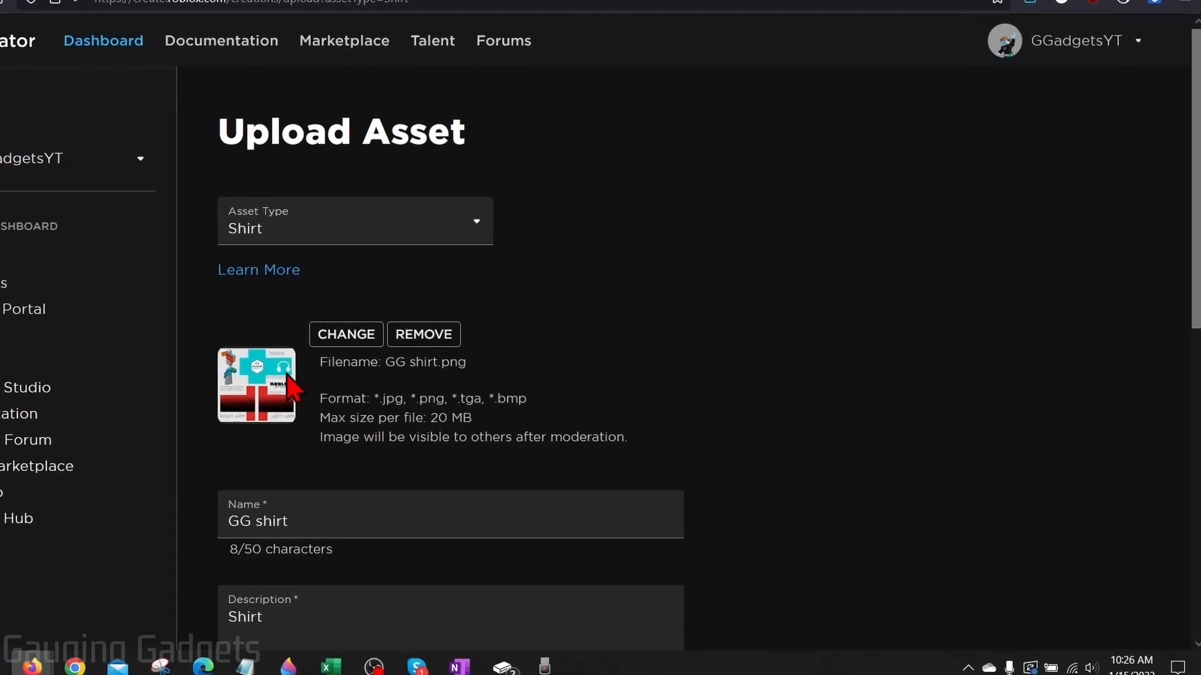
Name the shirt asset "GG Shirt" and set its description to "Test Shirt"
scroll(647, 413, "down", 5)
left_click_drag(269, 231, 59, 204)
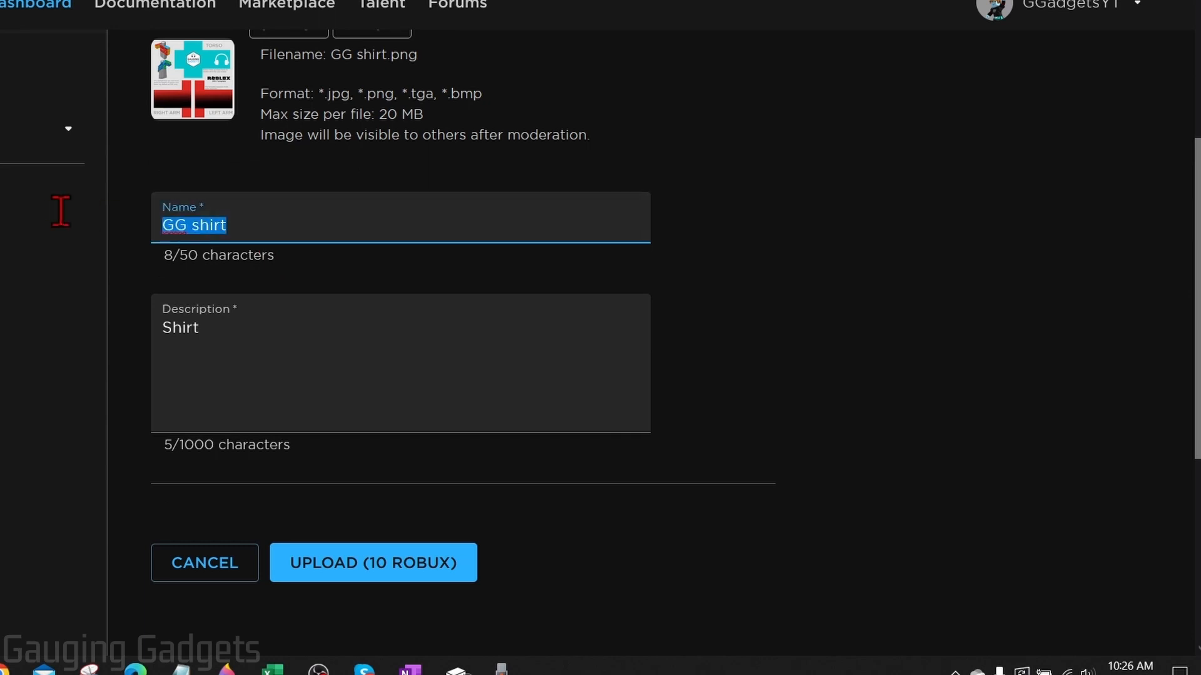
type("GG Shirt")
left_click_drag(235, 322, 168, 321)
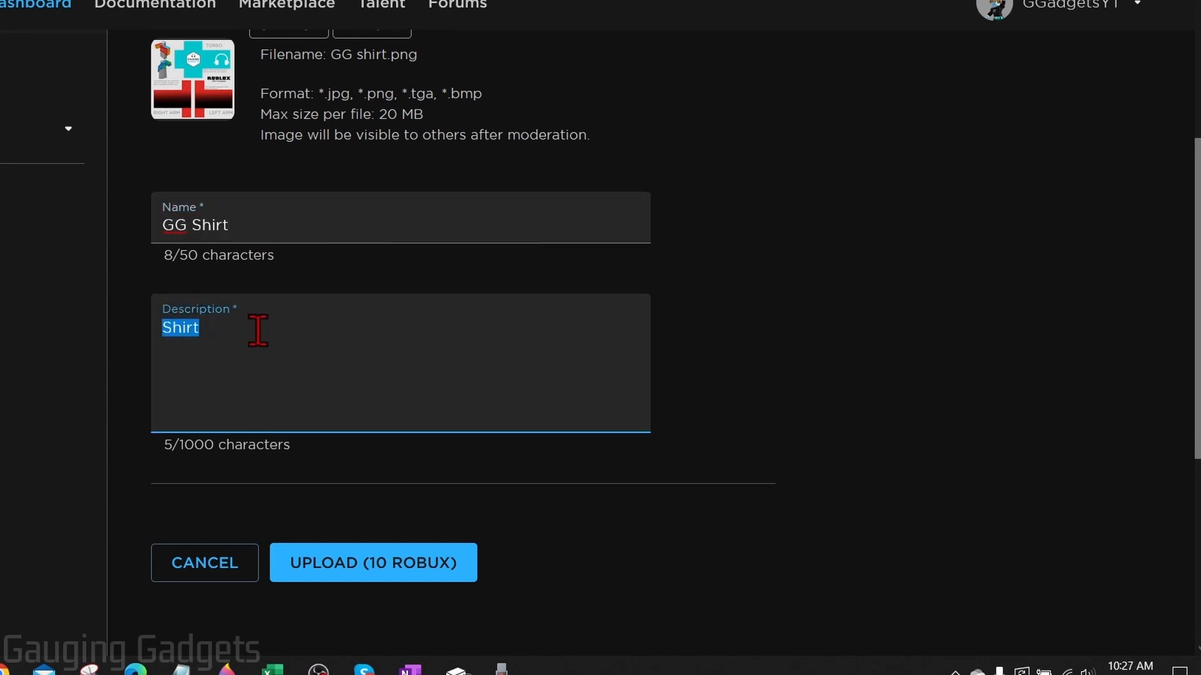
type("Test Shirt")
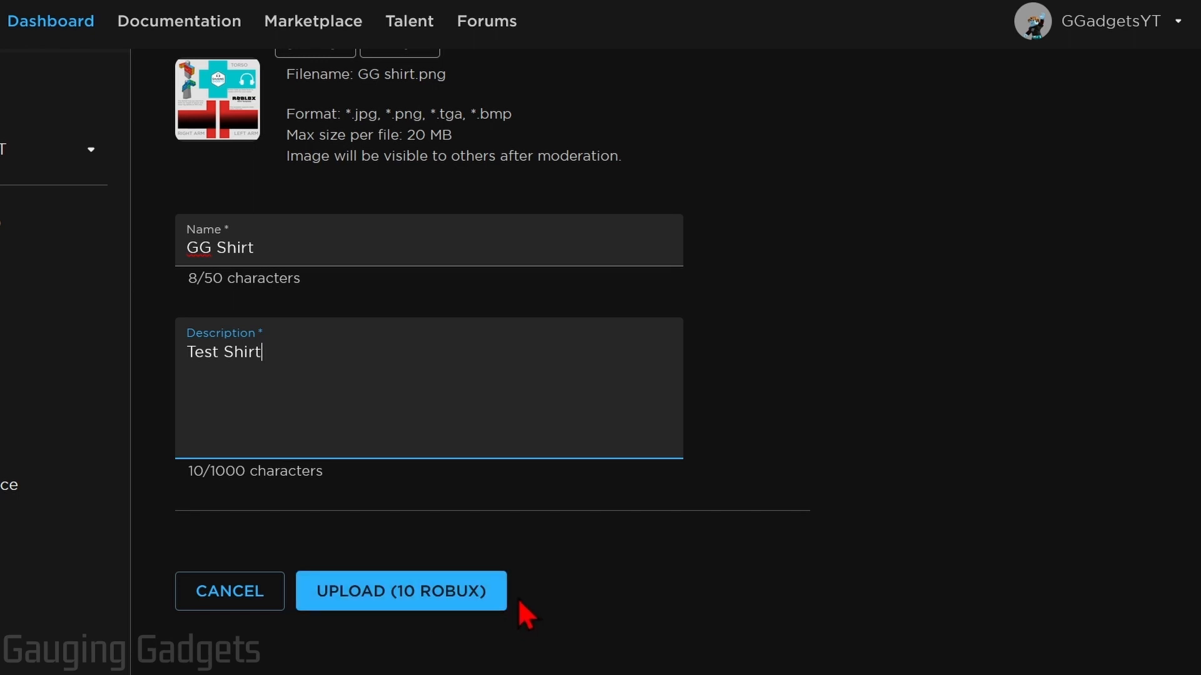
Upload the shirt asset for 10 Robux and approve the charge
scroll(518, 598, "down", 2)
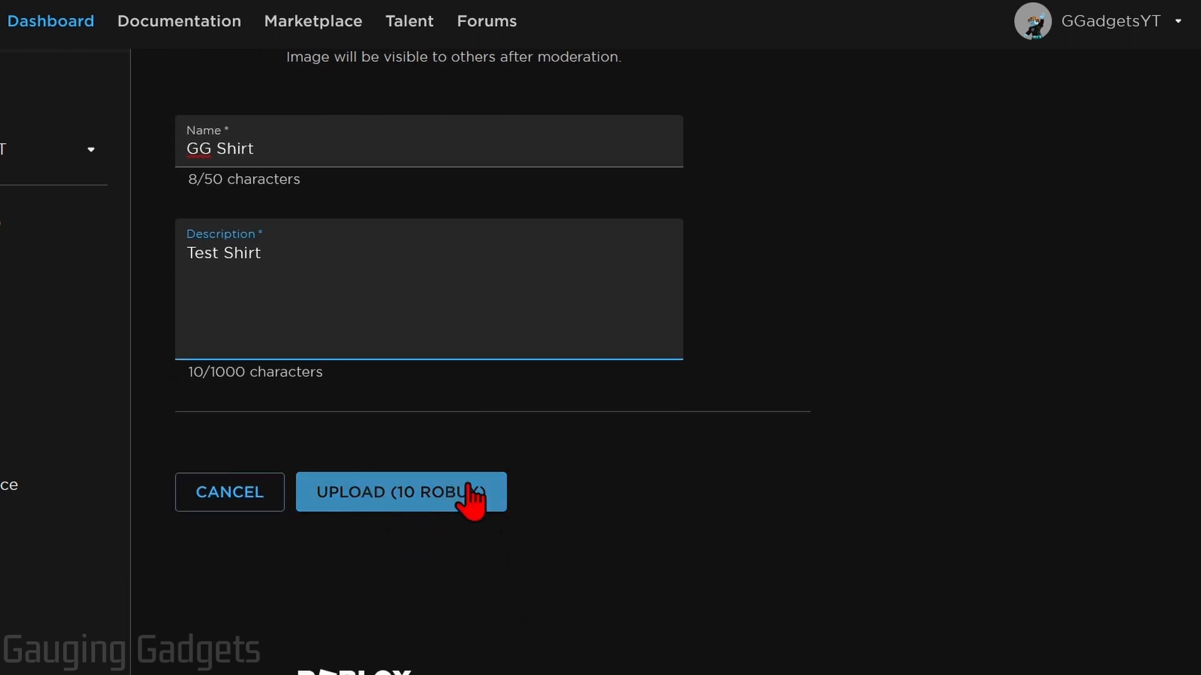
left_click(379, 491)
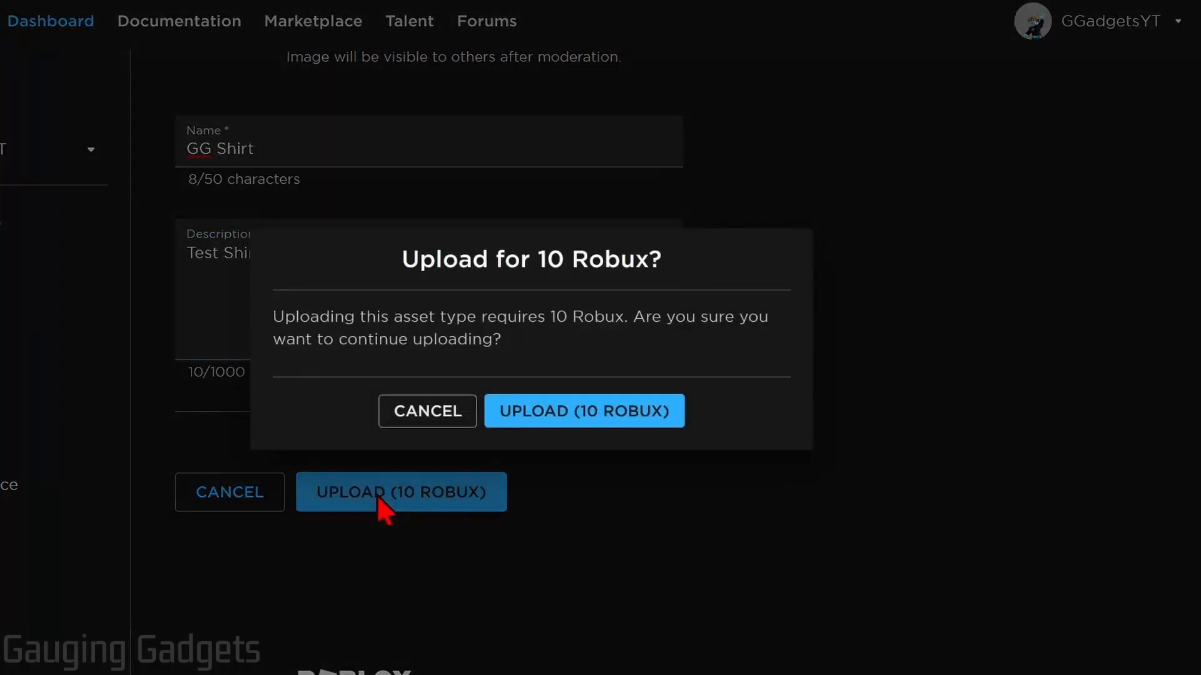
left_click(569, 410)
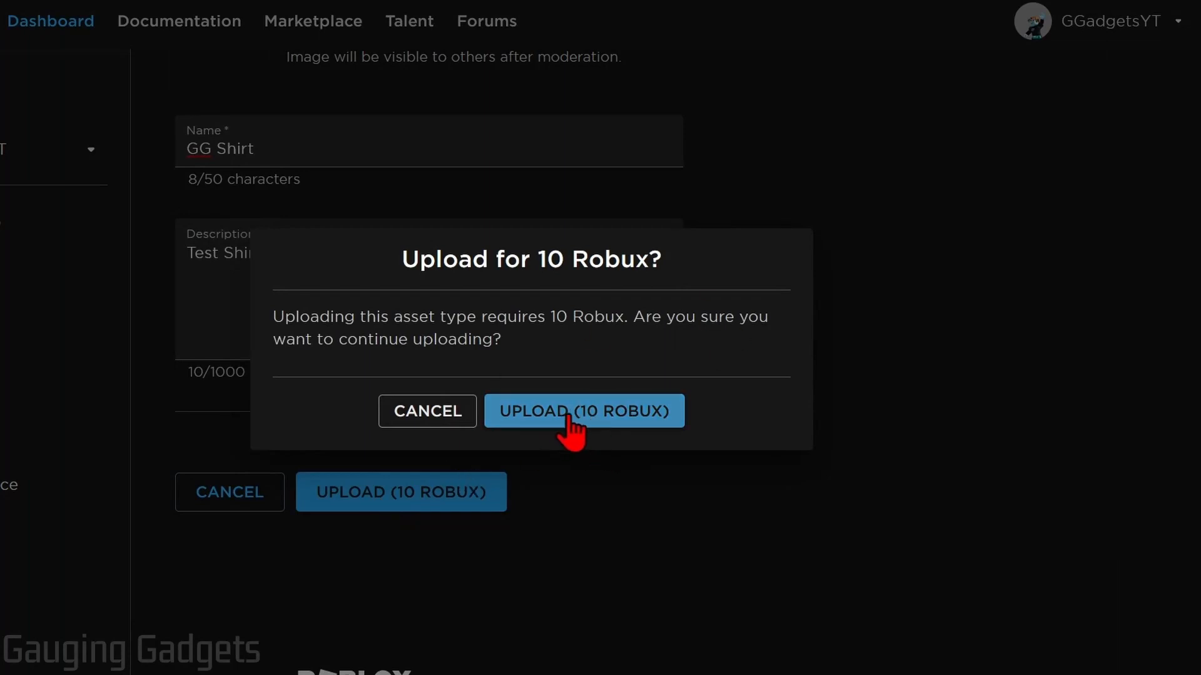
left_click(568, 413)
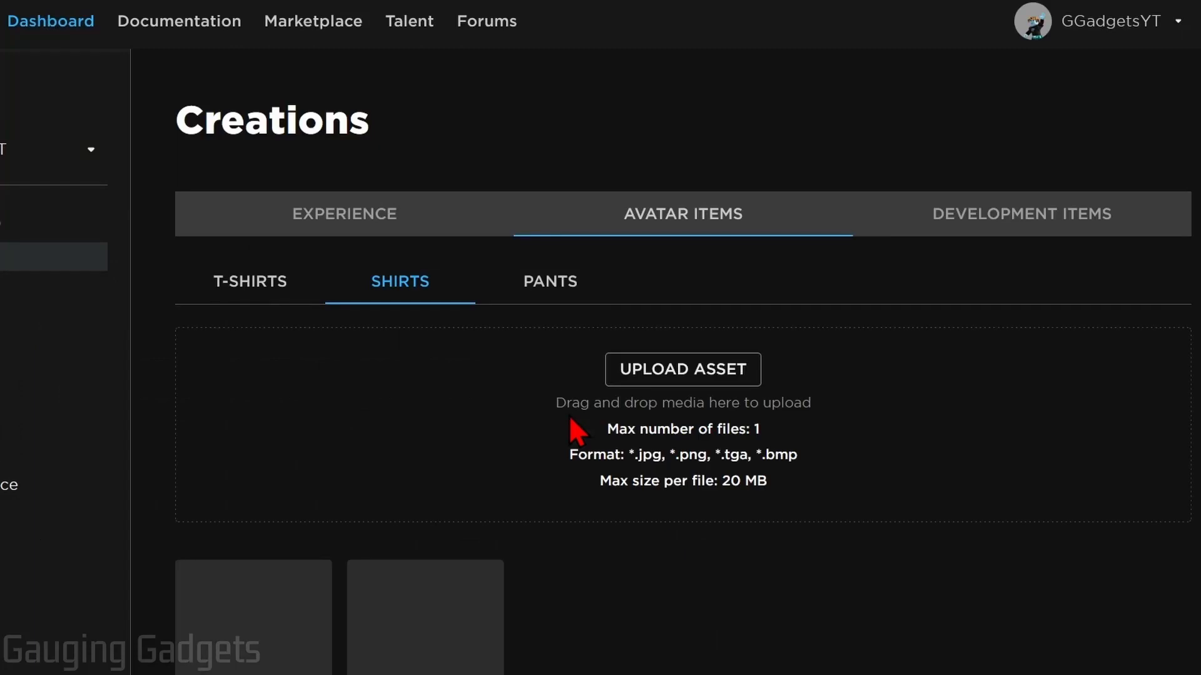
Find the uploaded GG Shirt among the shirt creations and open its configuration page
scroll(578, 370, "down", 1)
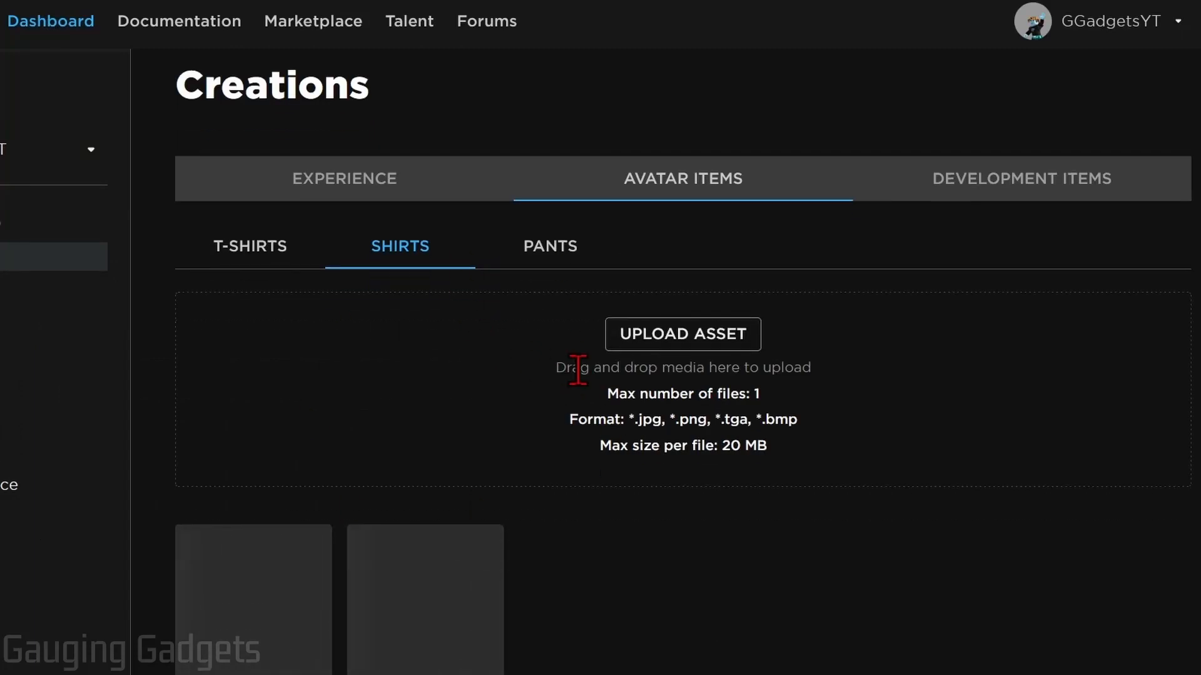
scroll(578, 371, "down", 4)
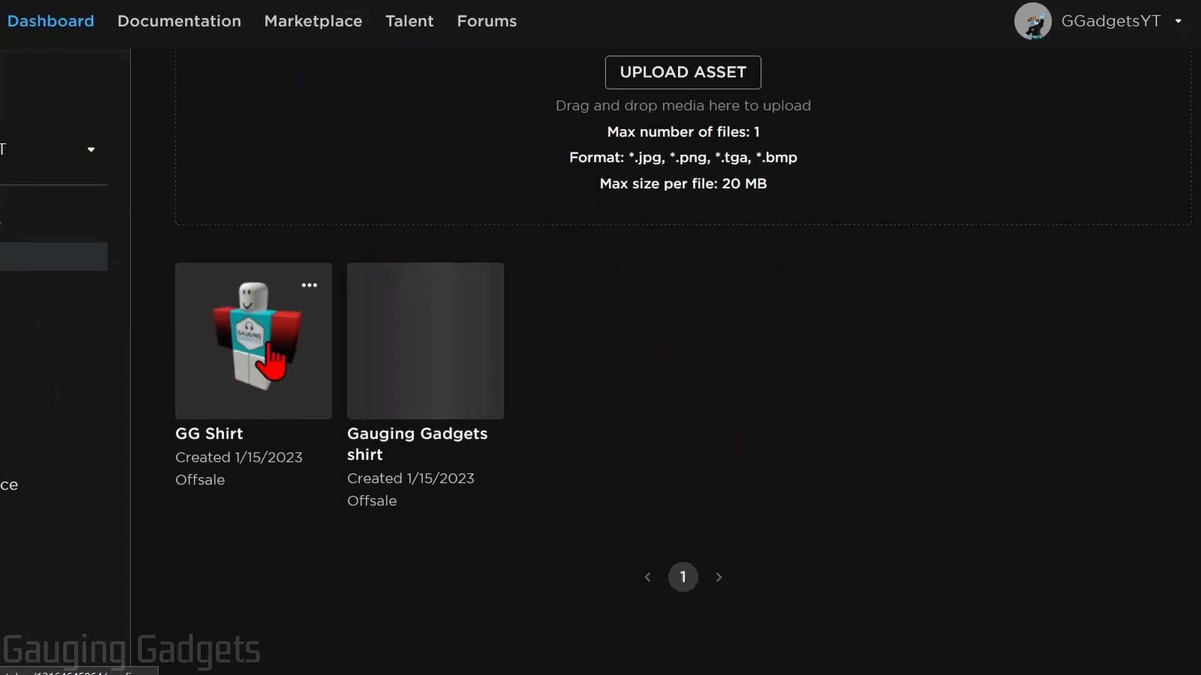
scroll(253, 378, "up", 2)
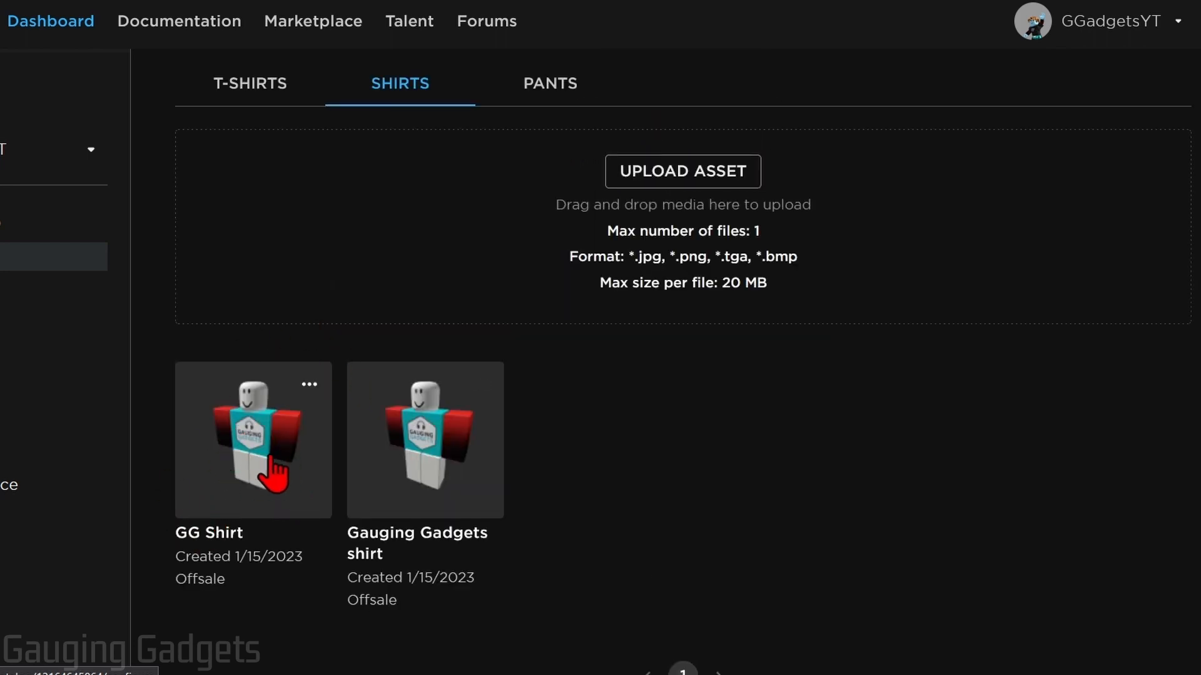
left_click(252, 435)
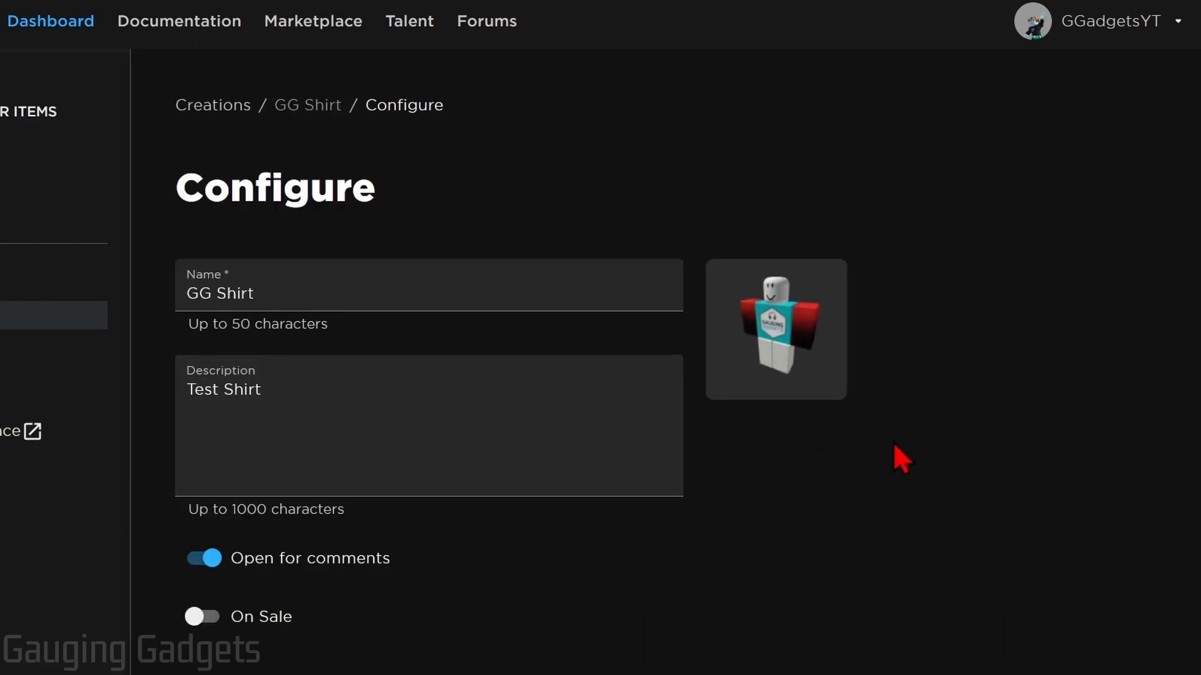
Put the GG Shirt on sale at a price of 10 Robux and save the changes
scroll(894, 444, "down", 3)
scroll(893, 442, "down", 2)
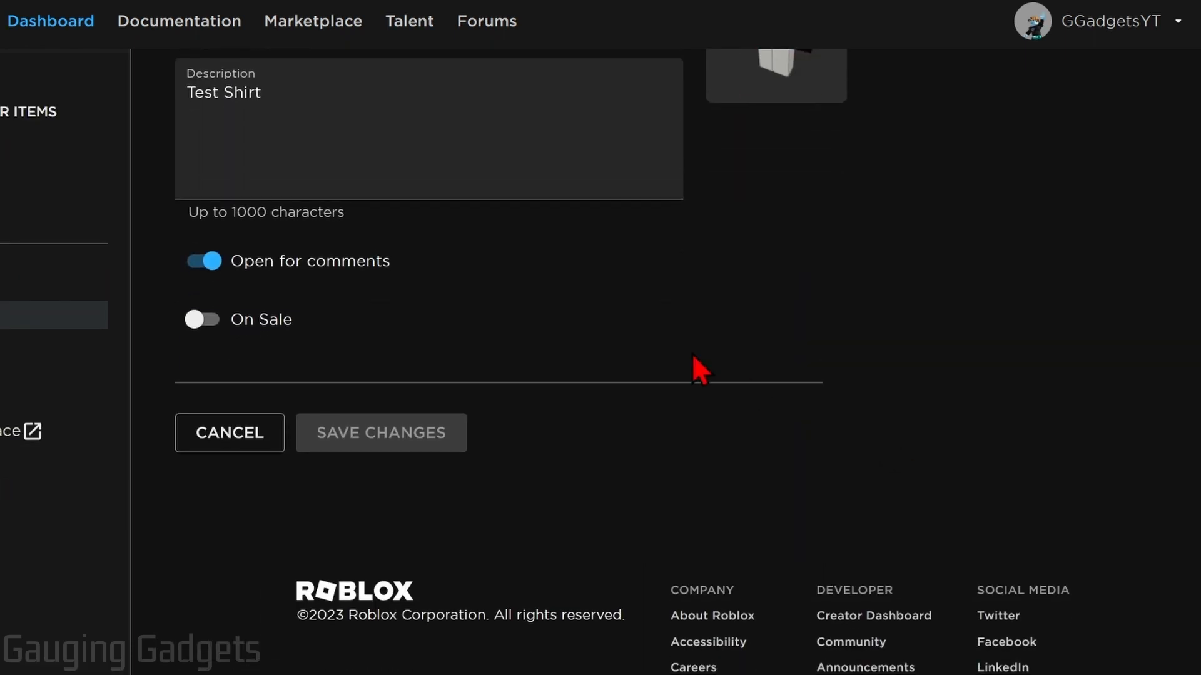
left_click(195, 320)
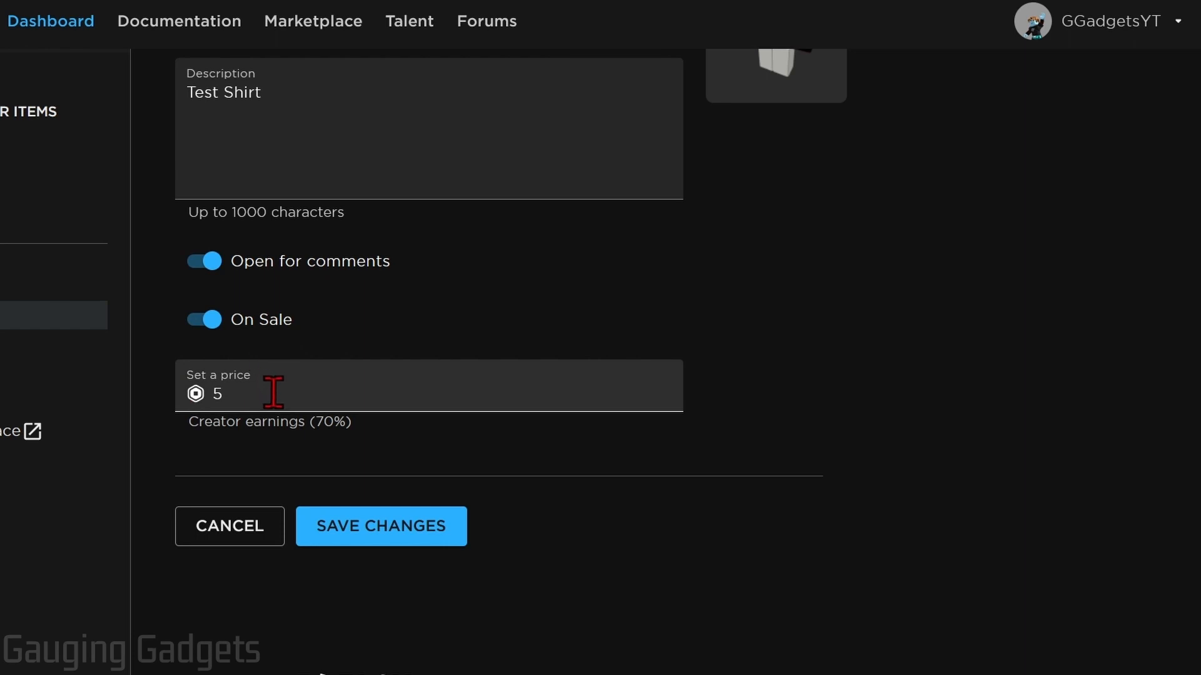
left_click(219, 394)
left_click(383, 437)
left_click(251, 394)
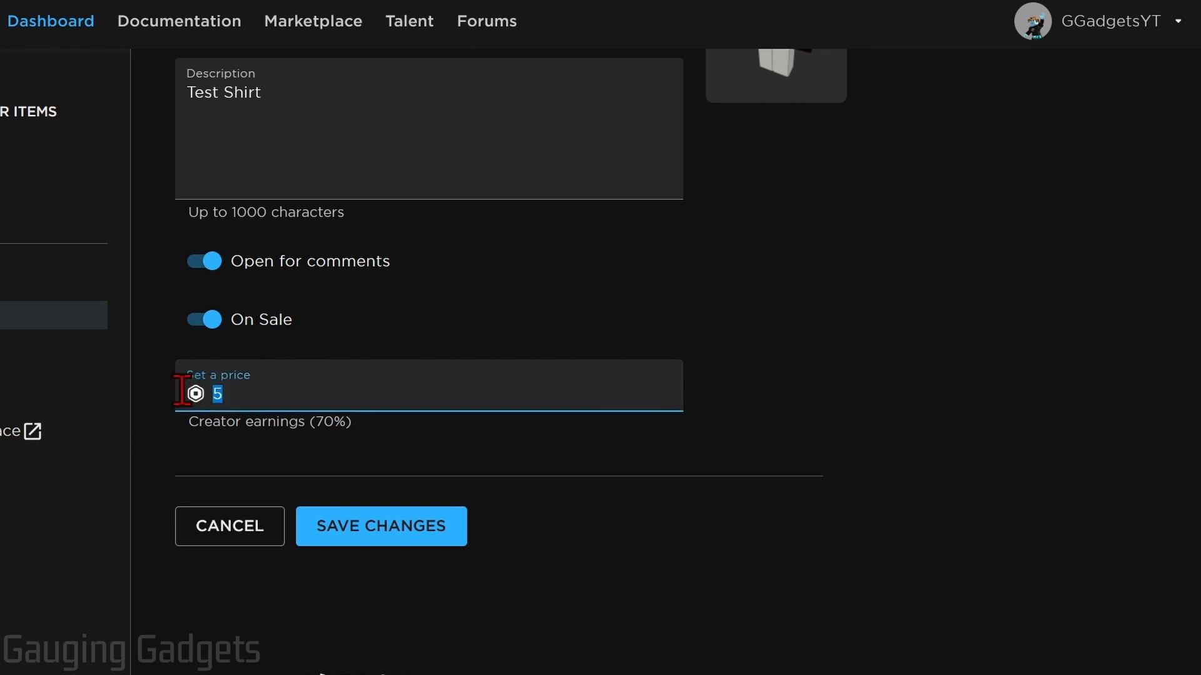
type("10")
scroll(805, 518, "up", 3)
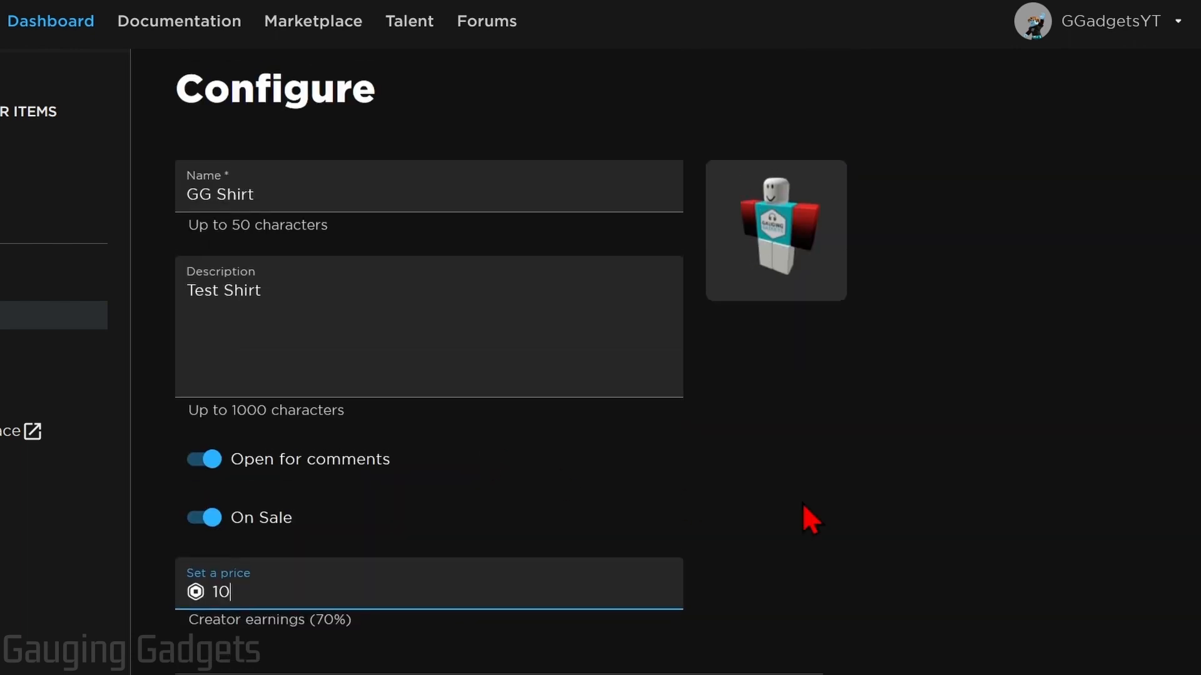
scroll(576, 402, "down", 5)
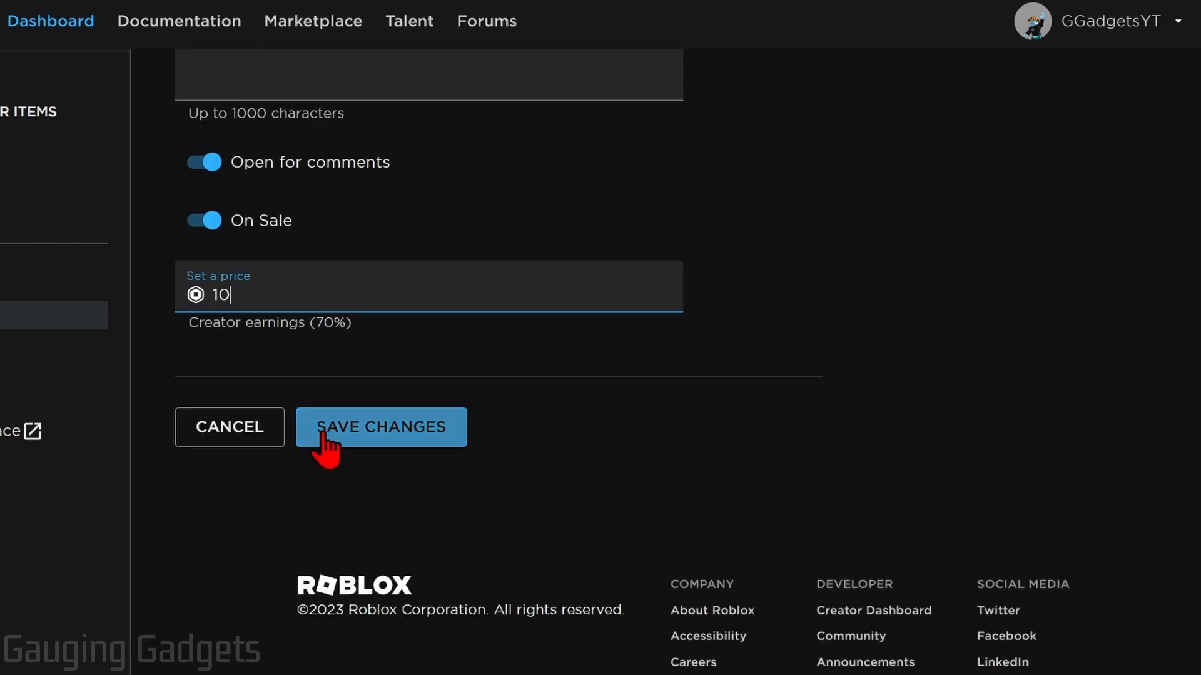
left_click(396, 430)
scroll(625, 401, "up", 5)
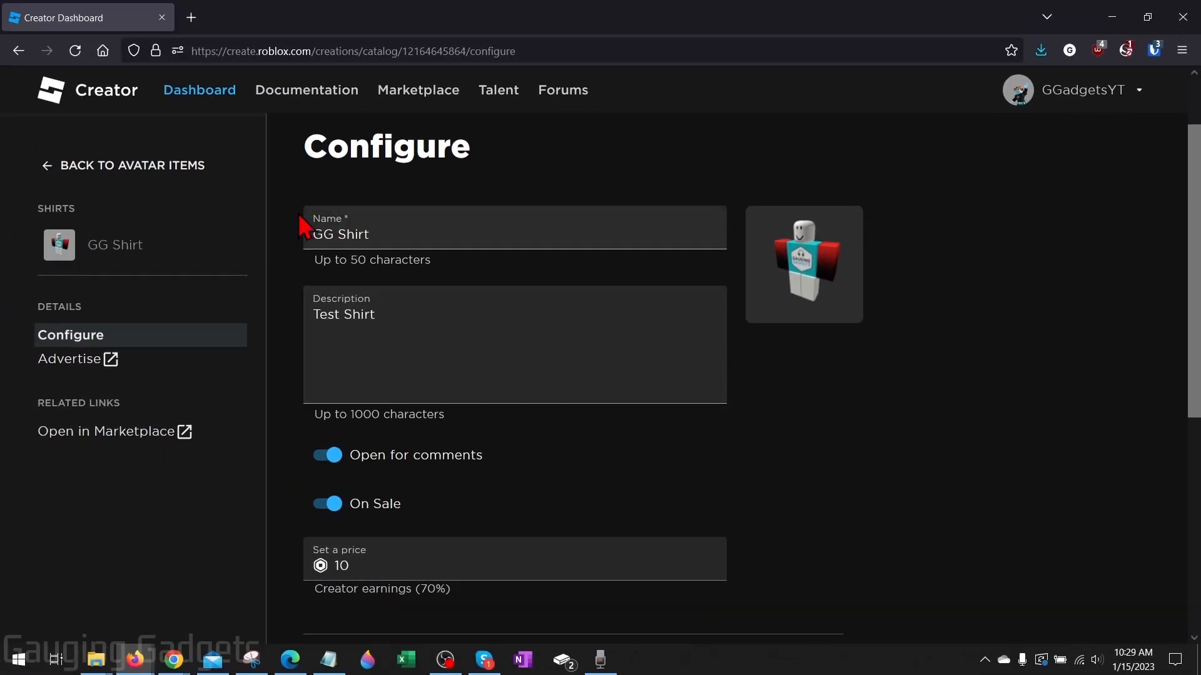
Open roblox.com in a new browser tab and go to the avatar editor
left_click(194, 21)
type("roblox.com/")
key("Return")
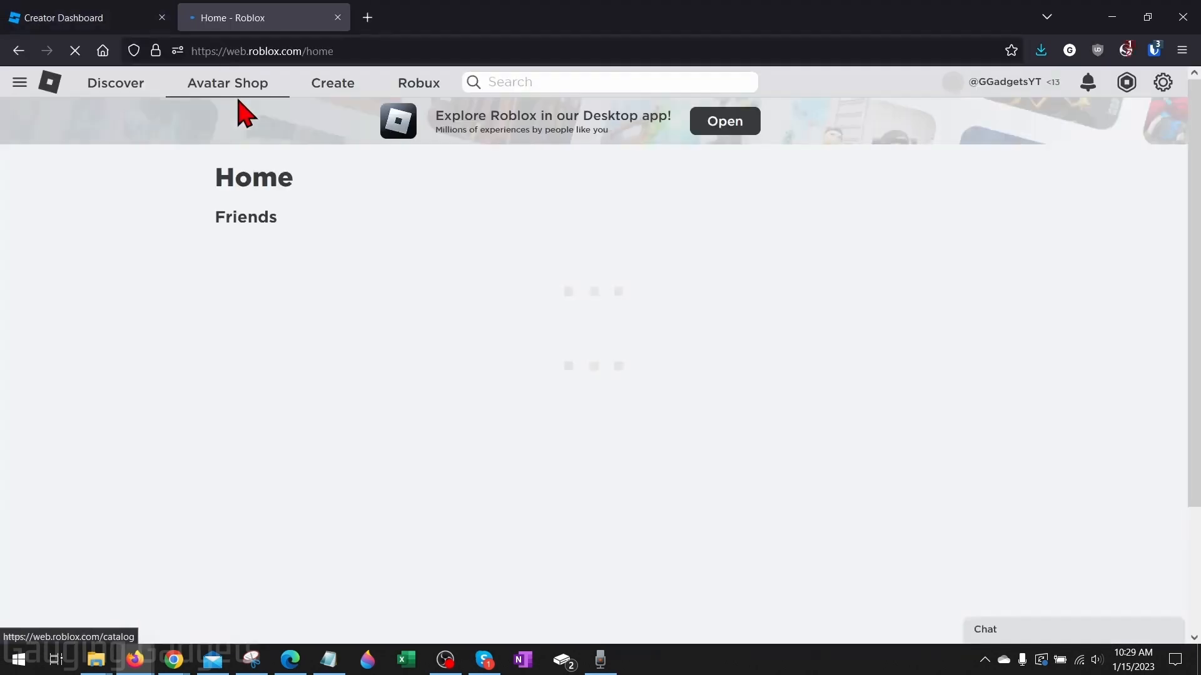
left_click(19, 82)
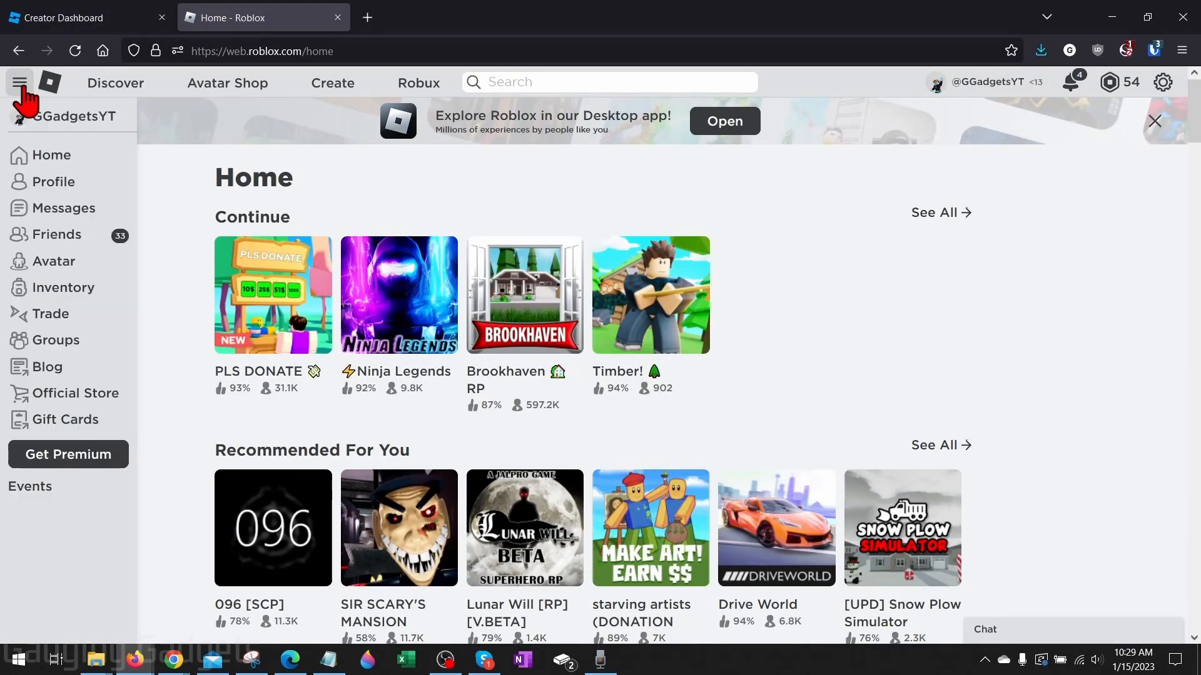
left_click(31, 262)
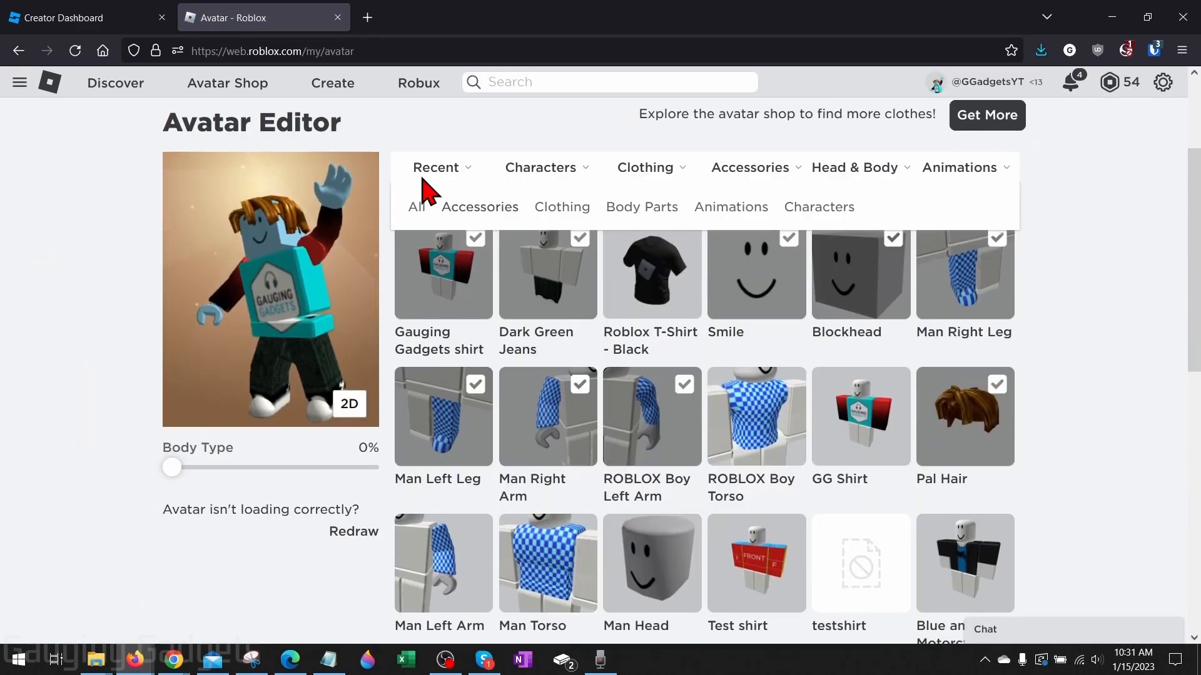
Switch the avatar preview to the 2D view
left_click(418, 206)
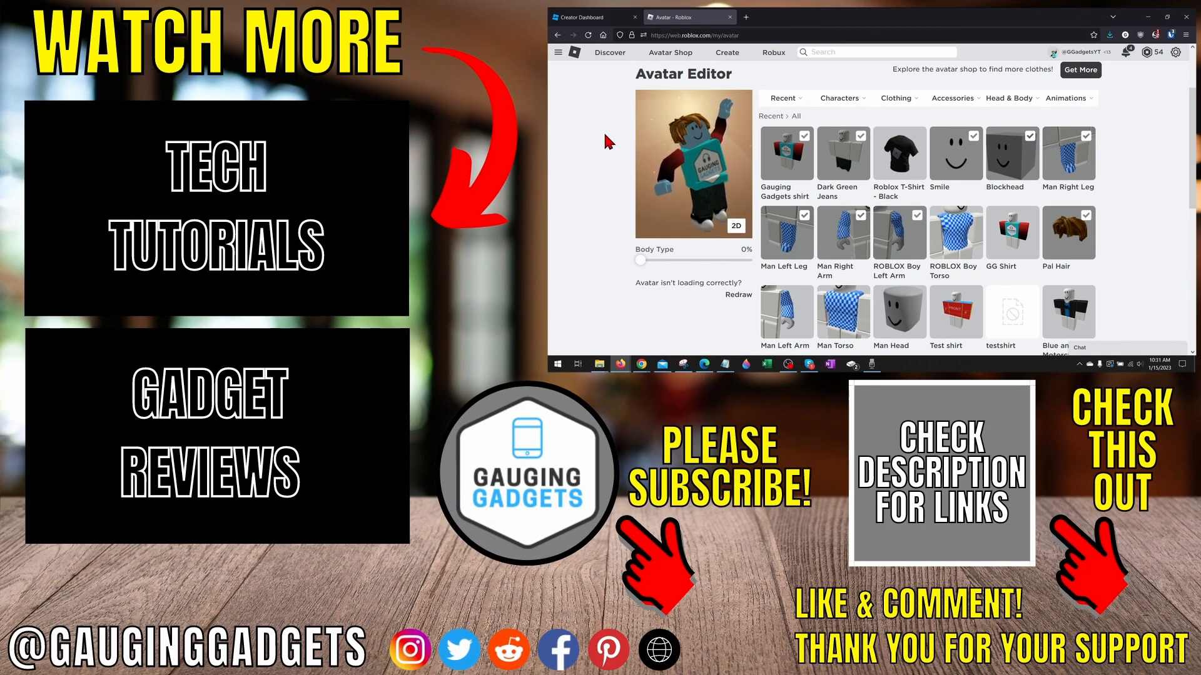
left_click(733, 226)
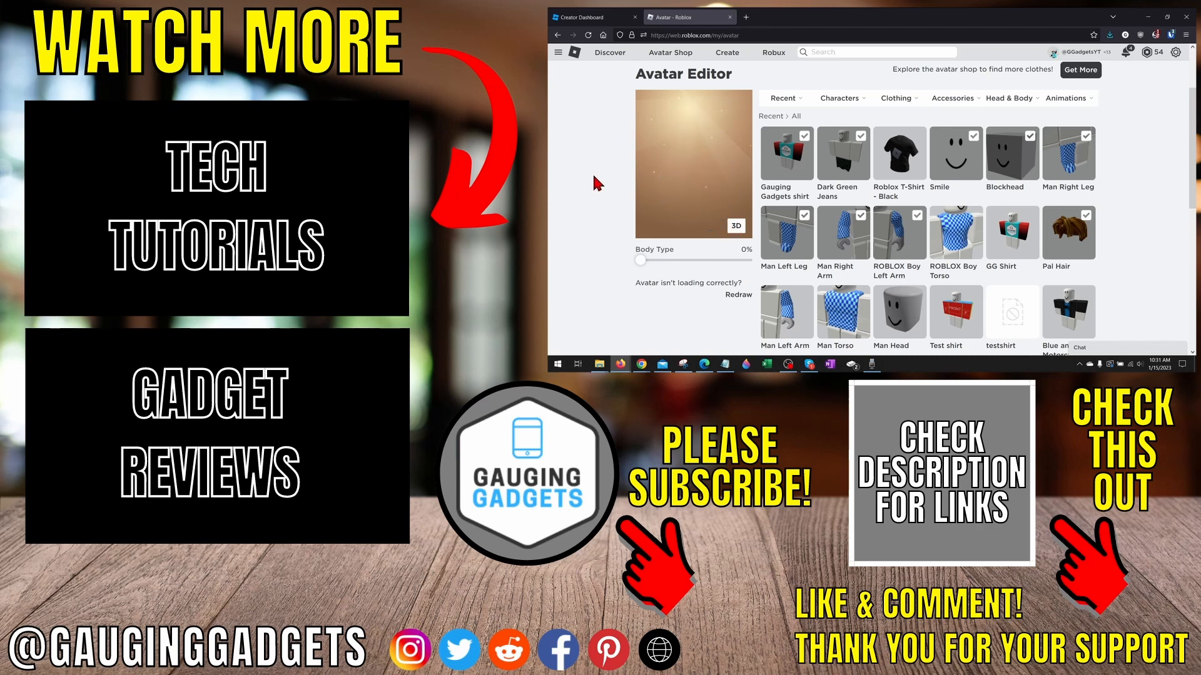